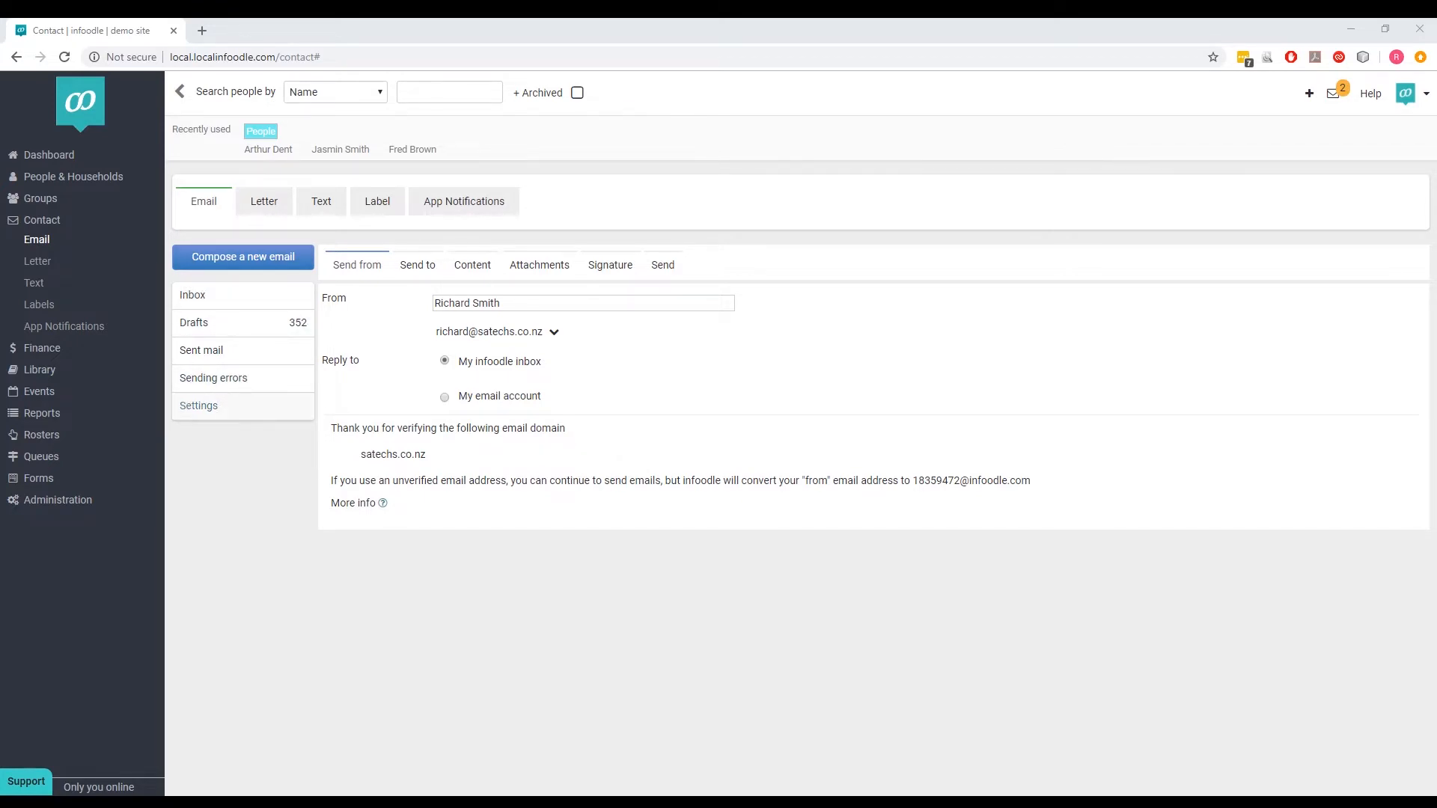
Step: Check the email settings and select the 26 Jun 2018 and 9 Mar 2018 entries in the sending errors list
click(213, 411)
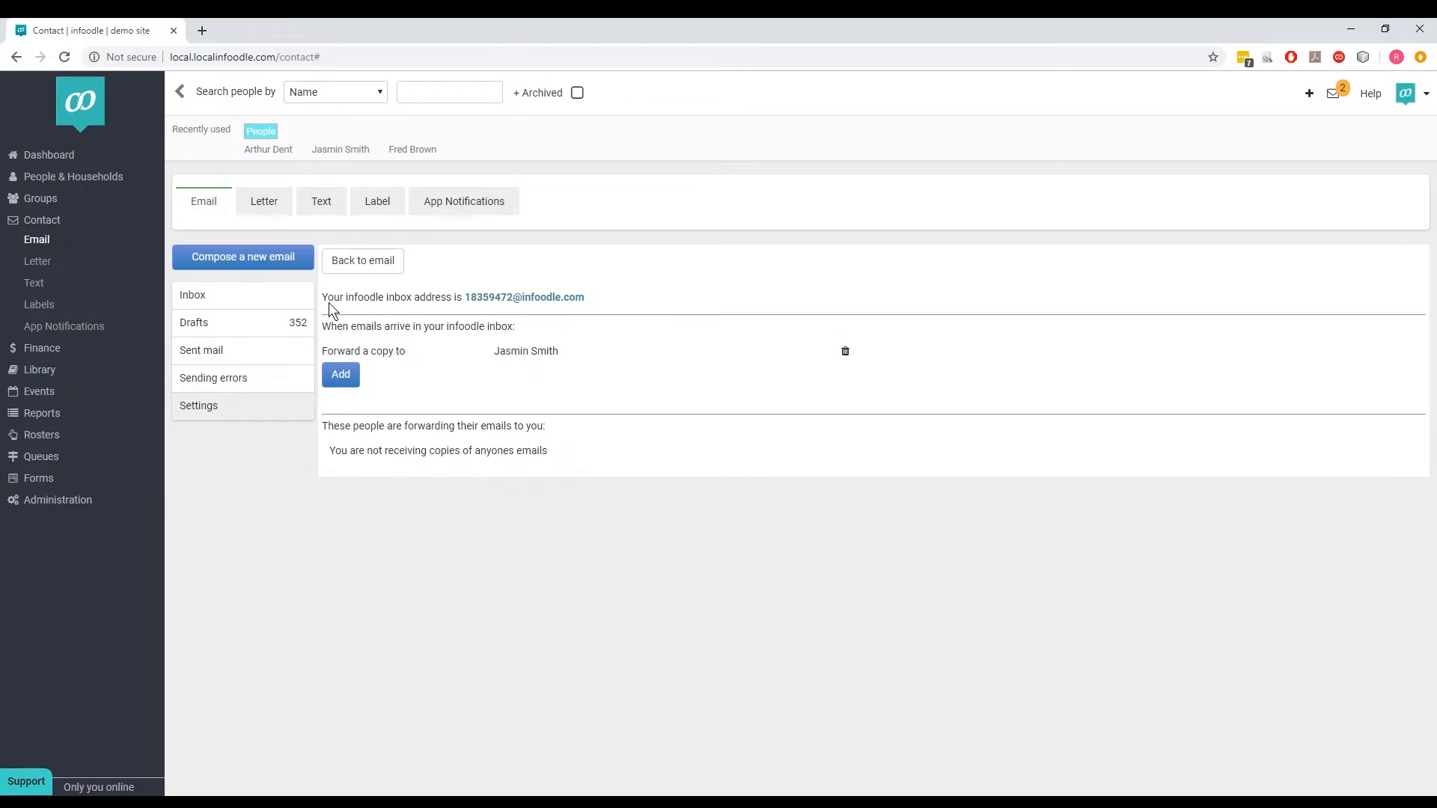
click(241, 382)
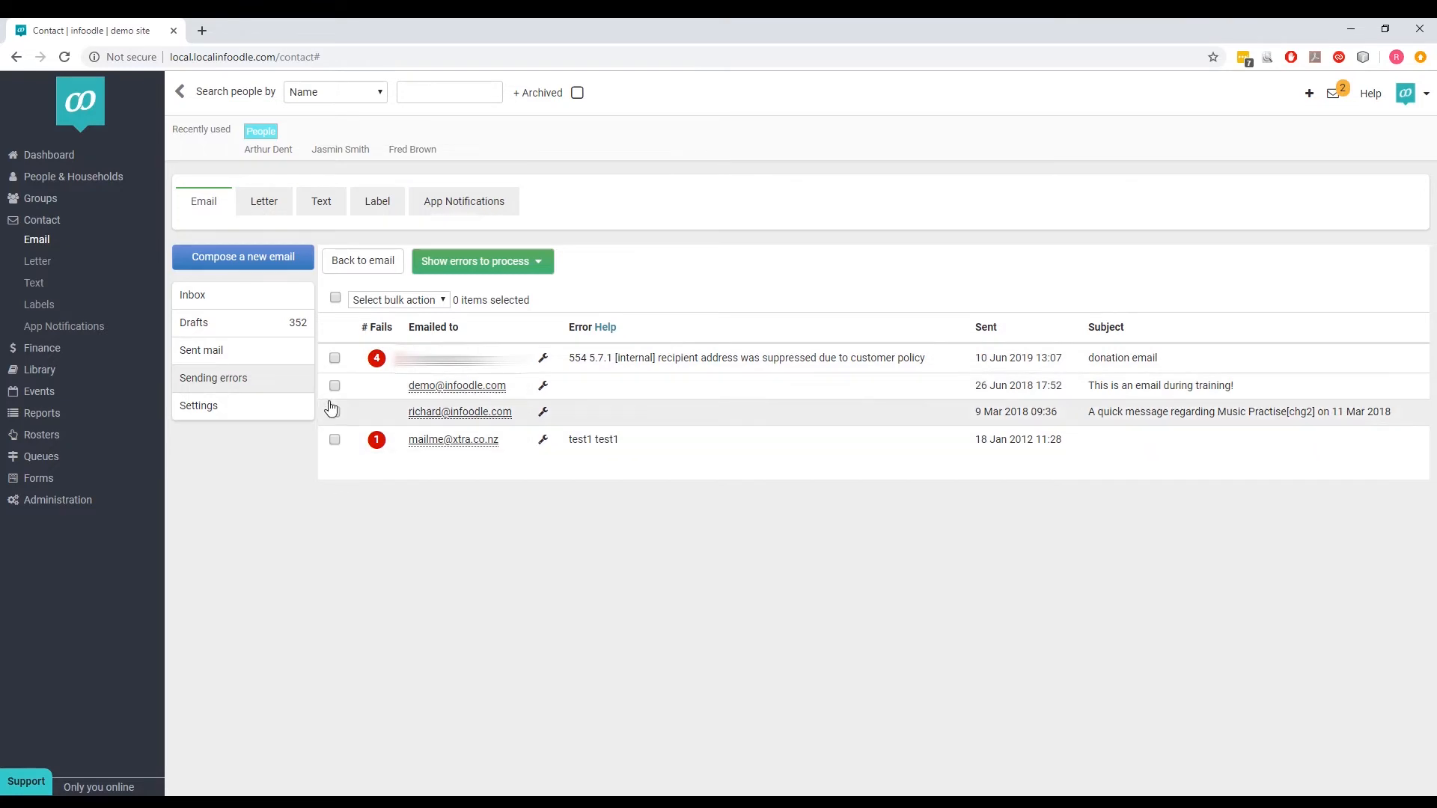
click(336, 298)
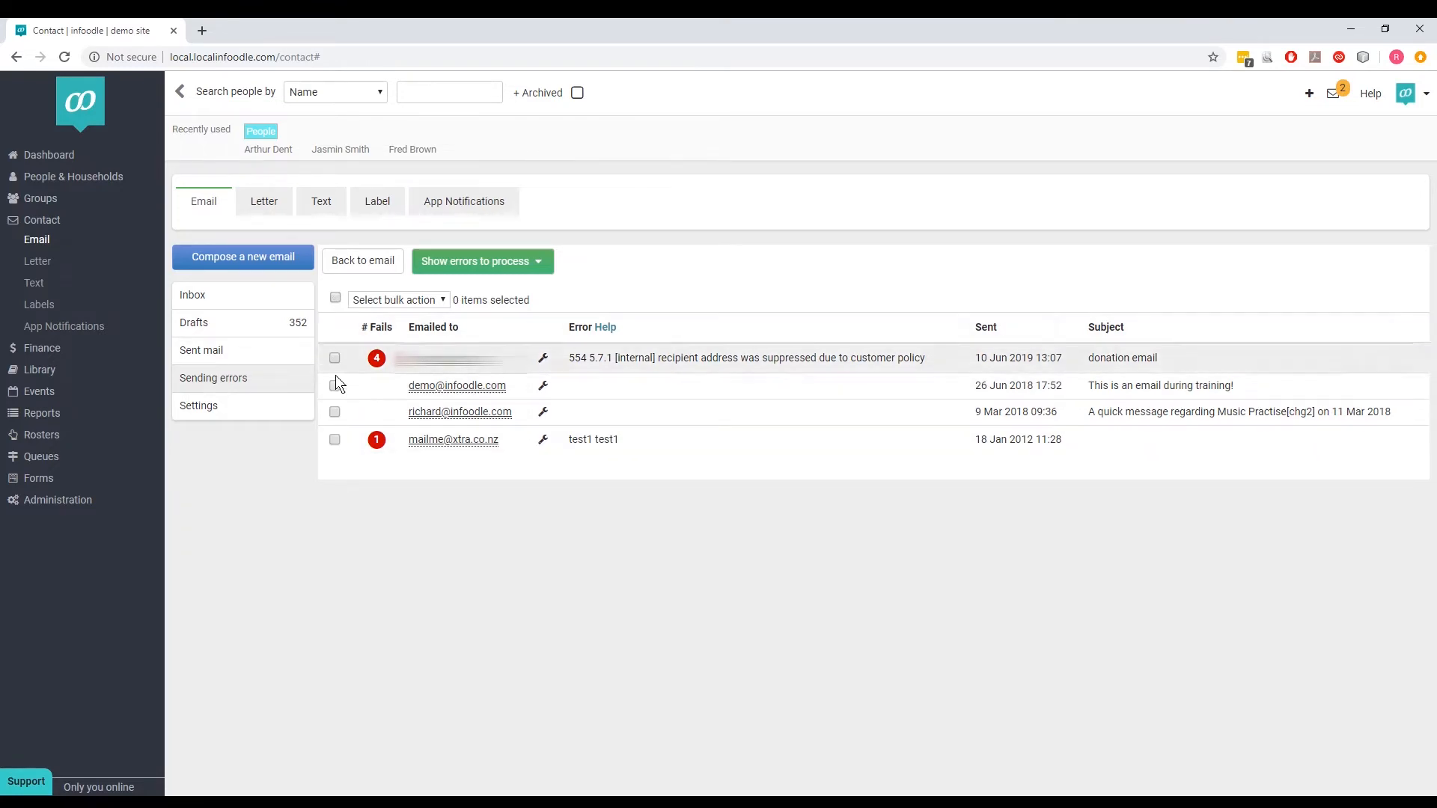
click(335, 386)
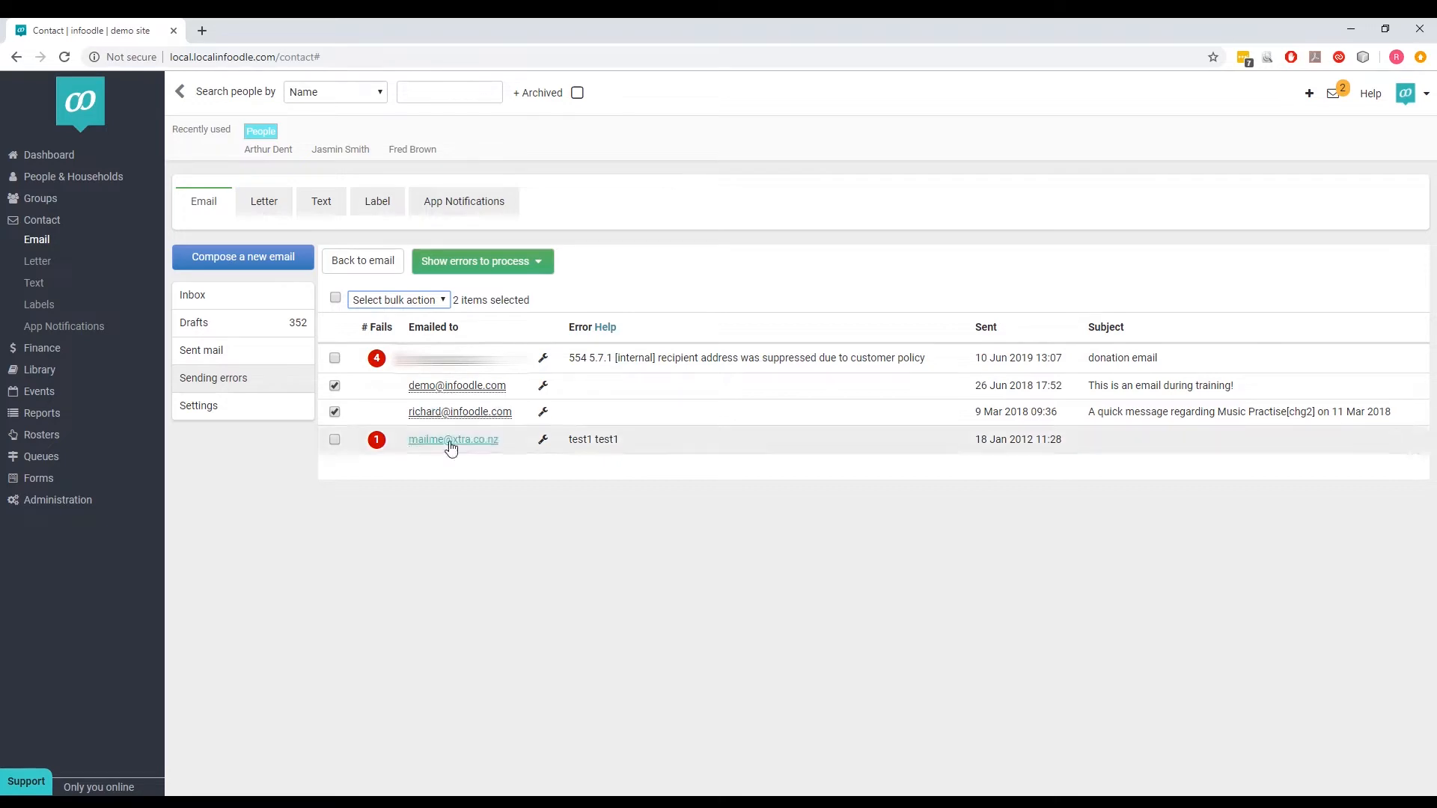
click(474, 497)
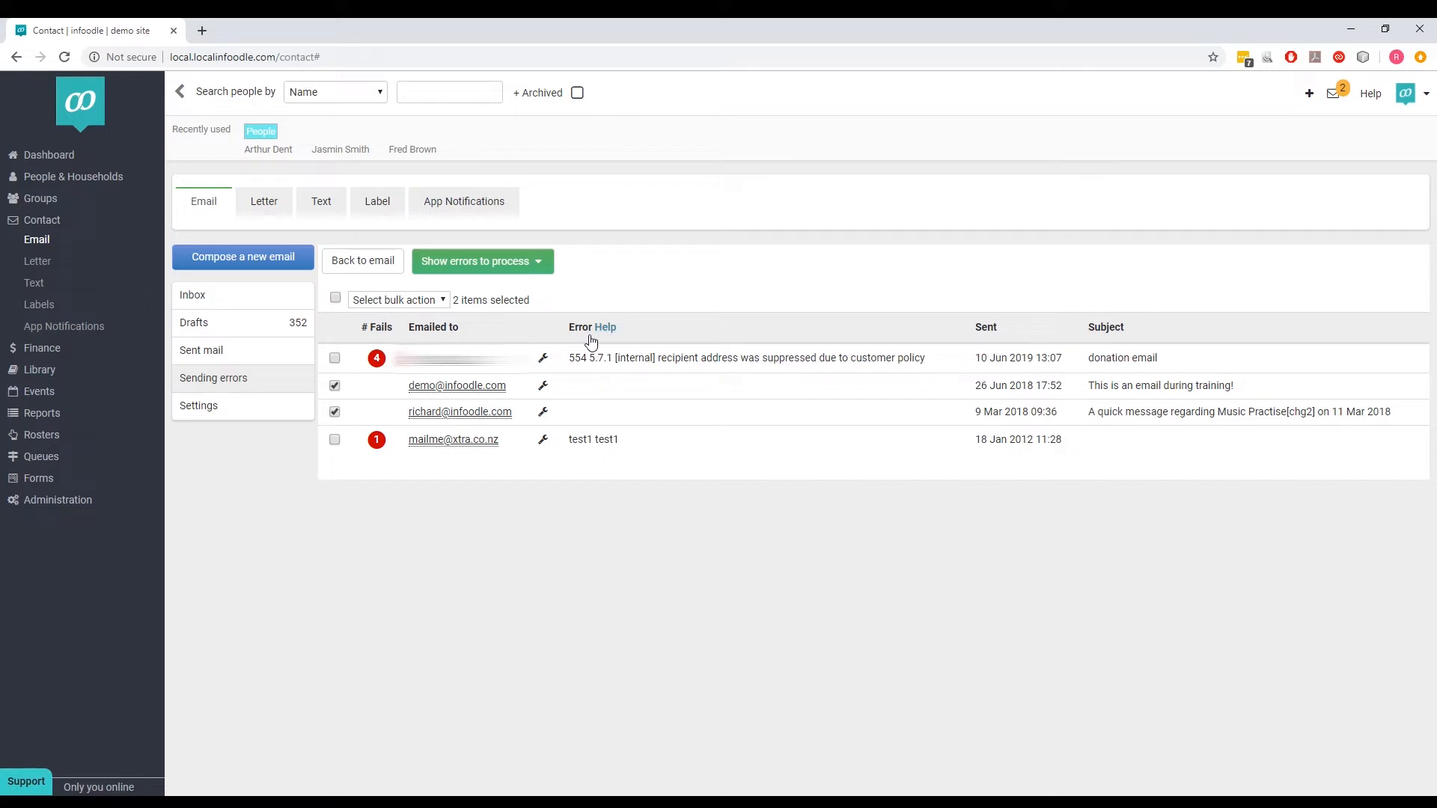
Step: Filter the sending errors to view the cleared ones and the deactivated ones
click(470, 274)
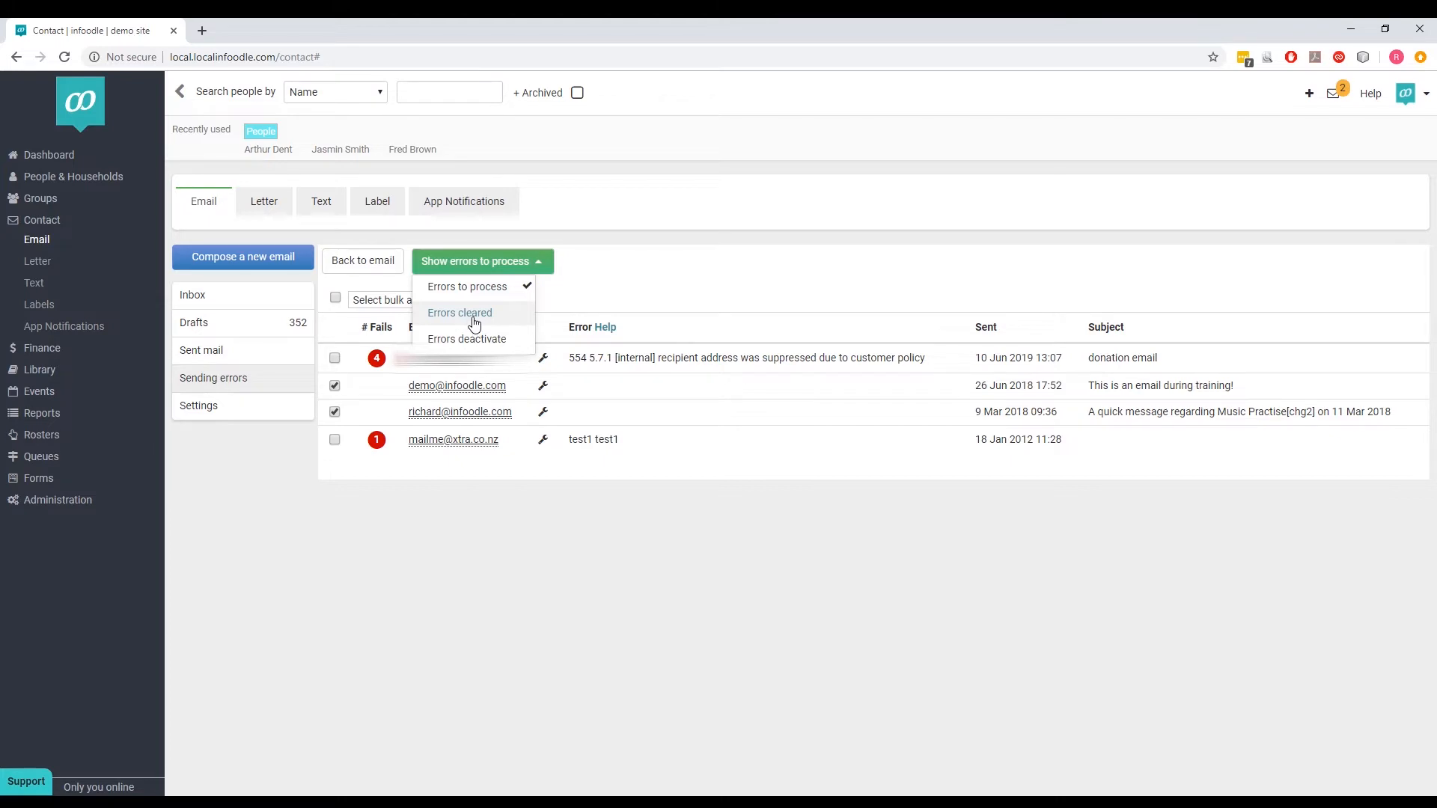
click(475, 314)
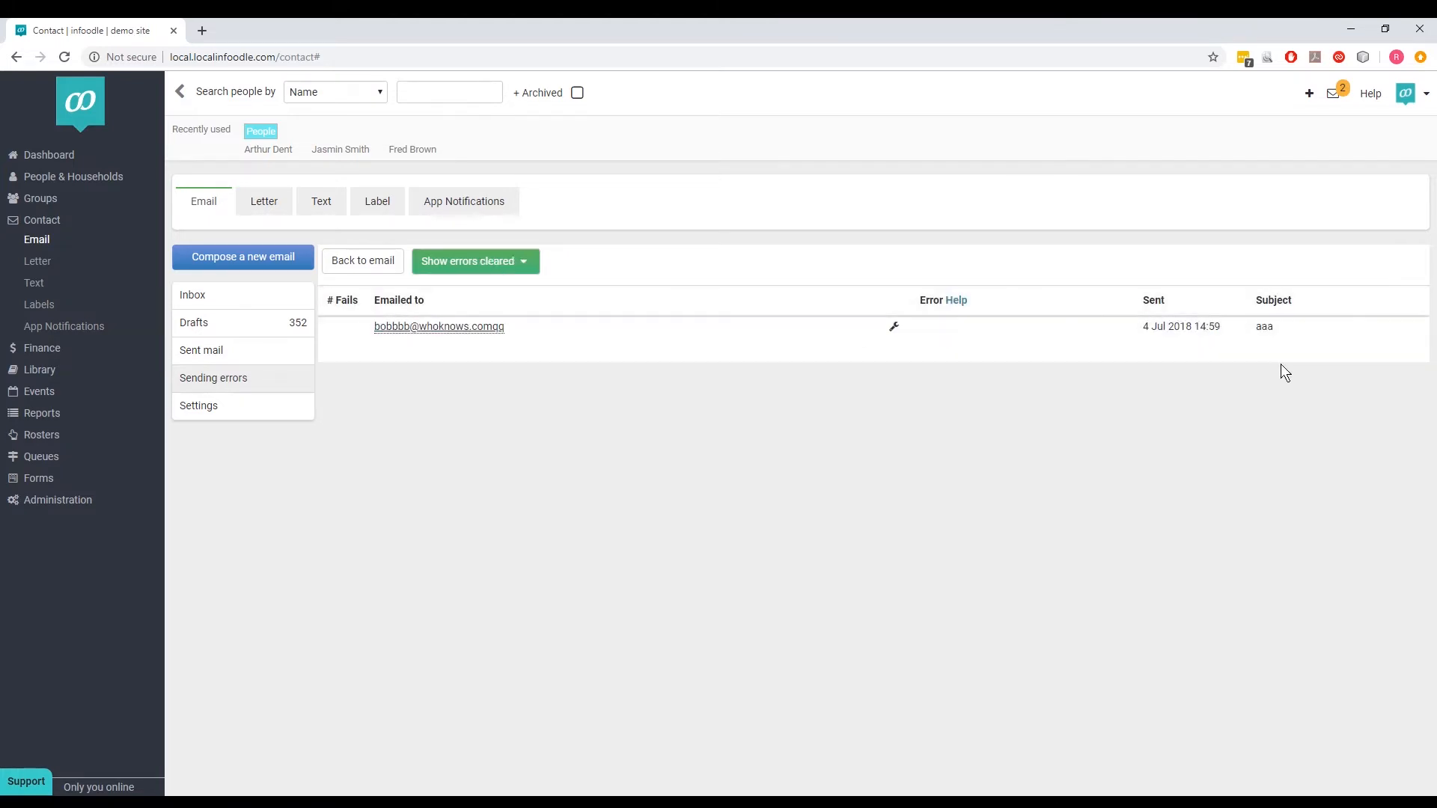
click(500, 271)
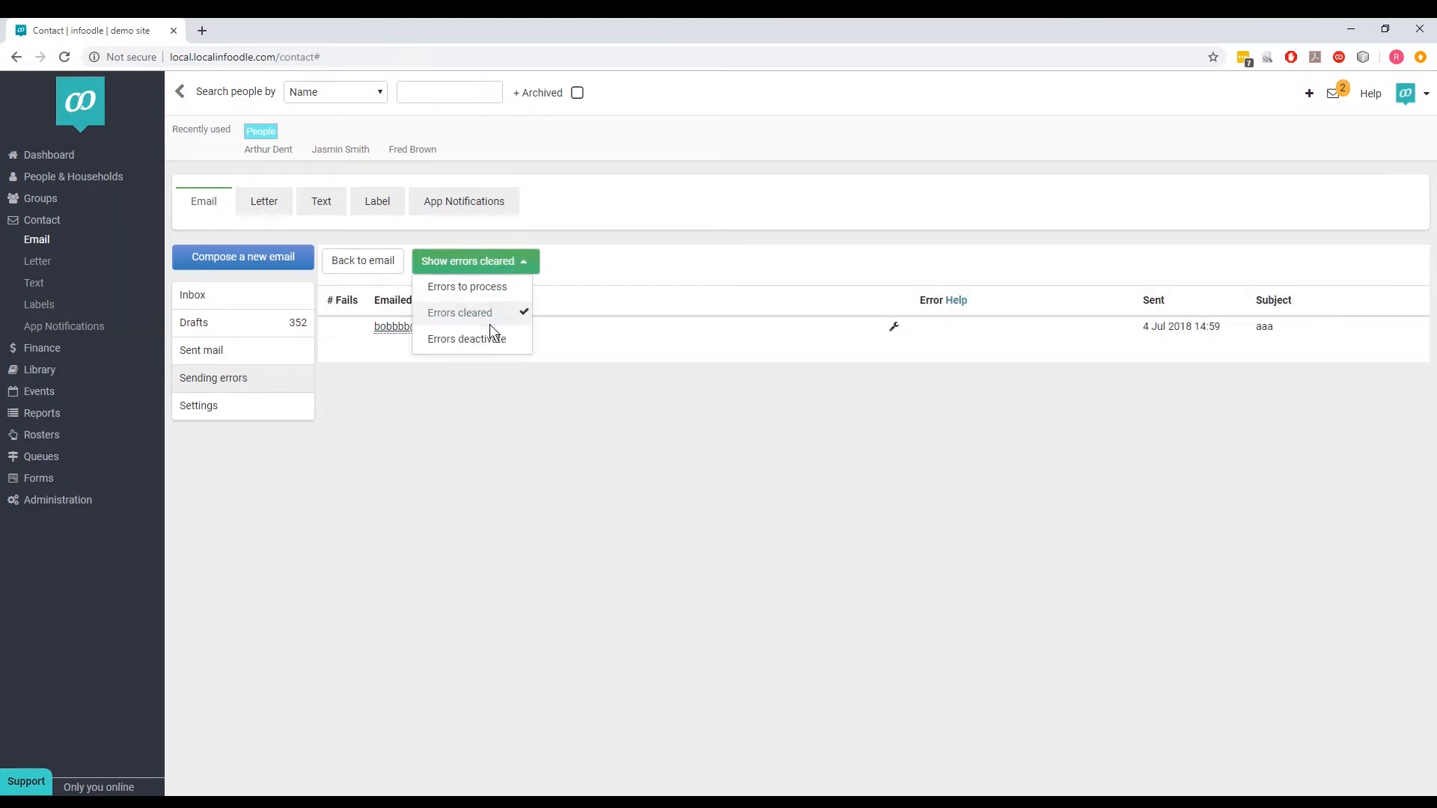
click(485, 340)
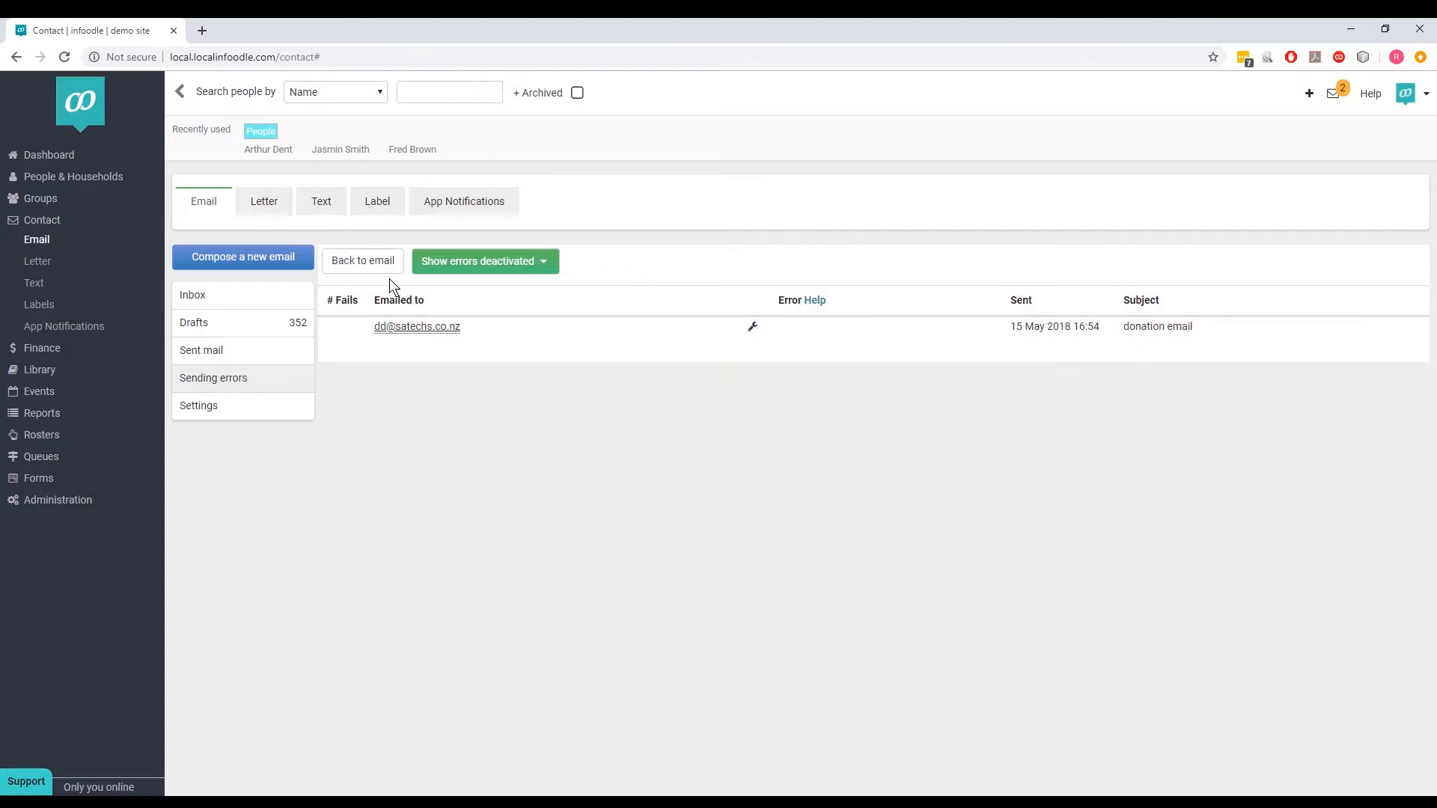
Step: View the sent-to list of the sent email "thesubject" dated 17 Jun 2019 18:00 and return to the sent emails
click(223, 351)
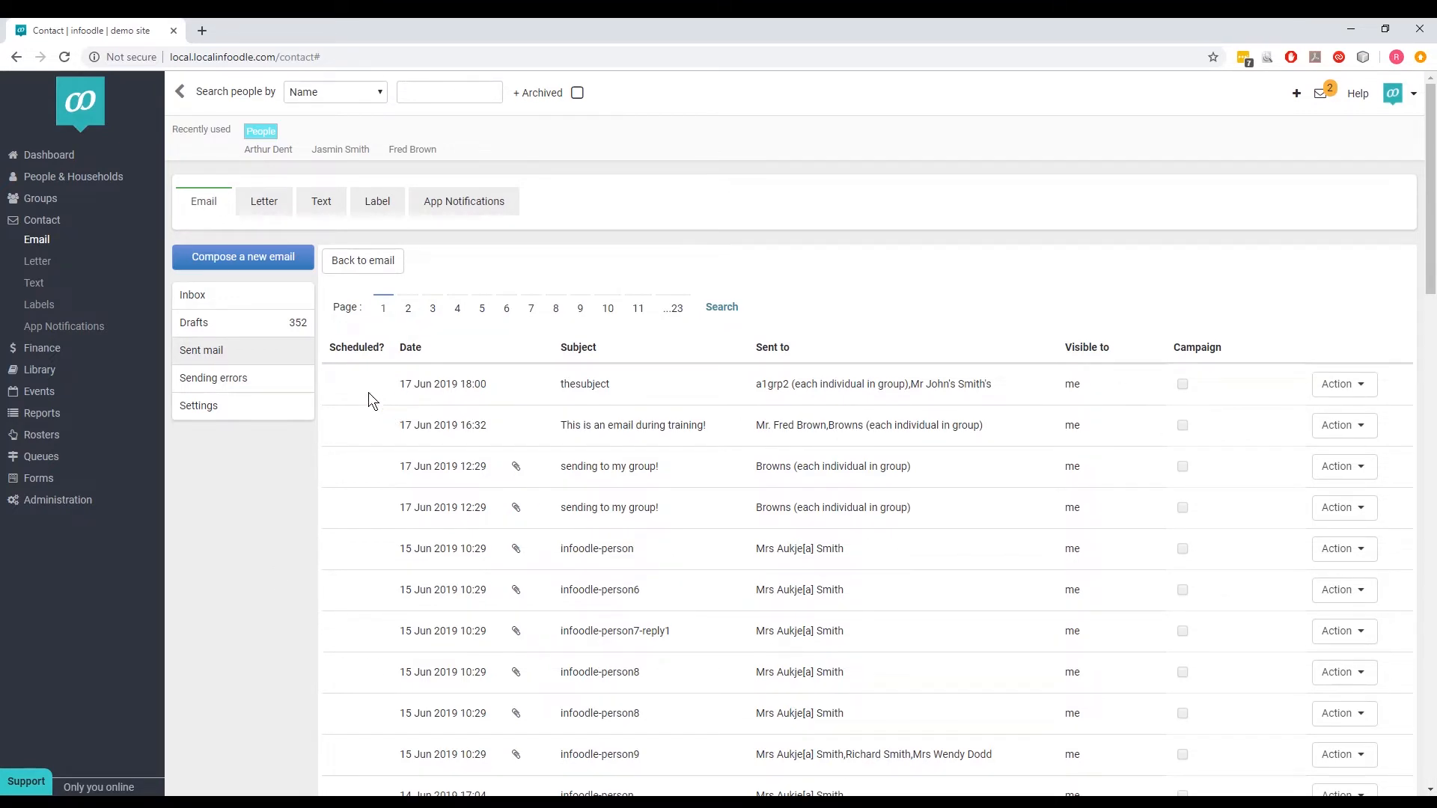
double_click(359, 348)
click(1358, 392)
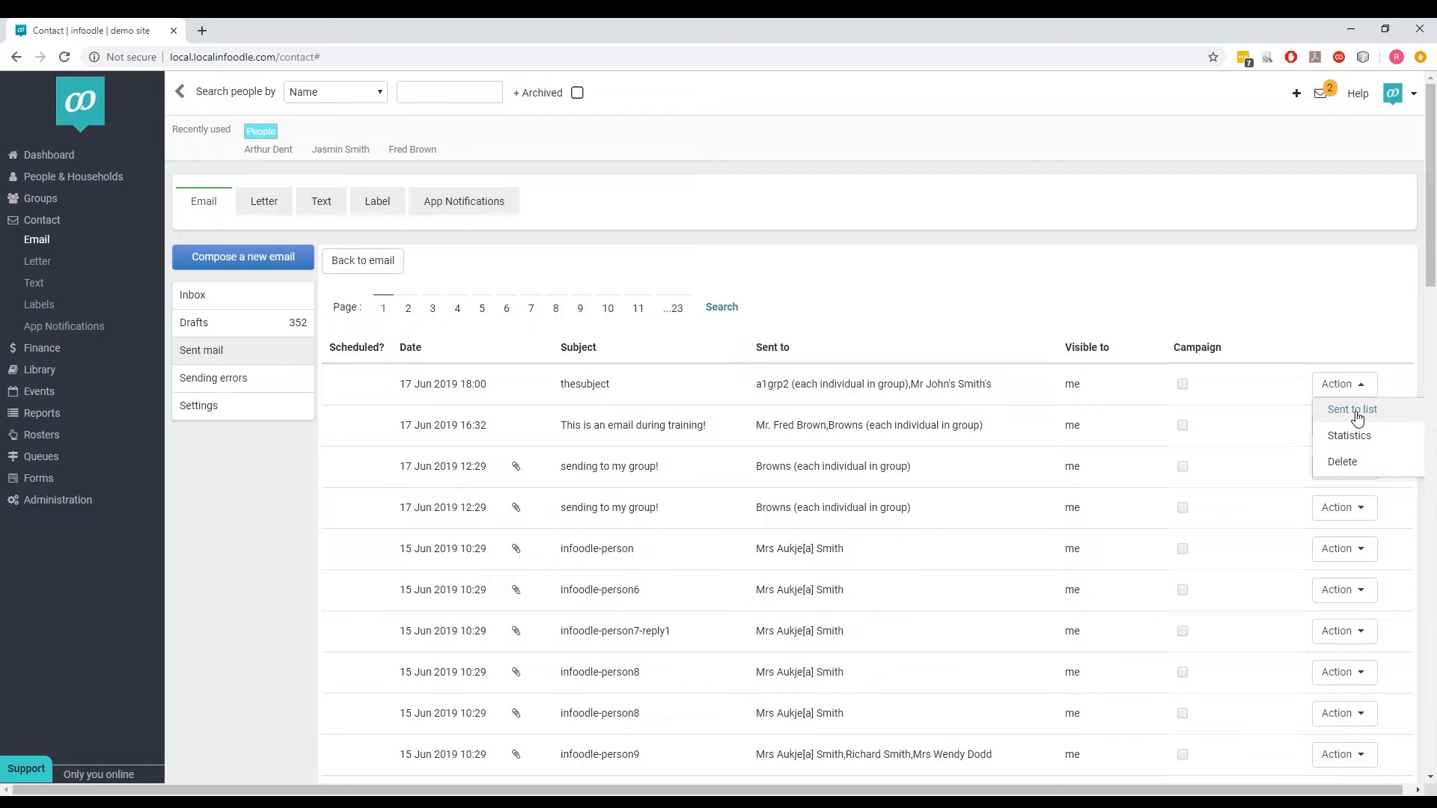
click(1356, 413)
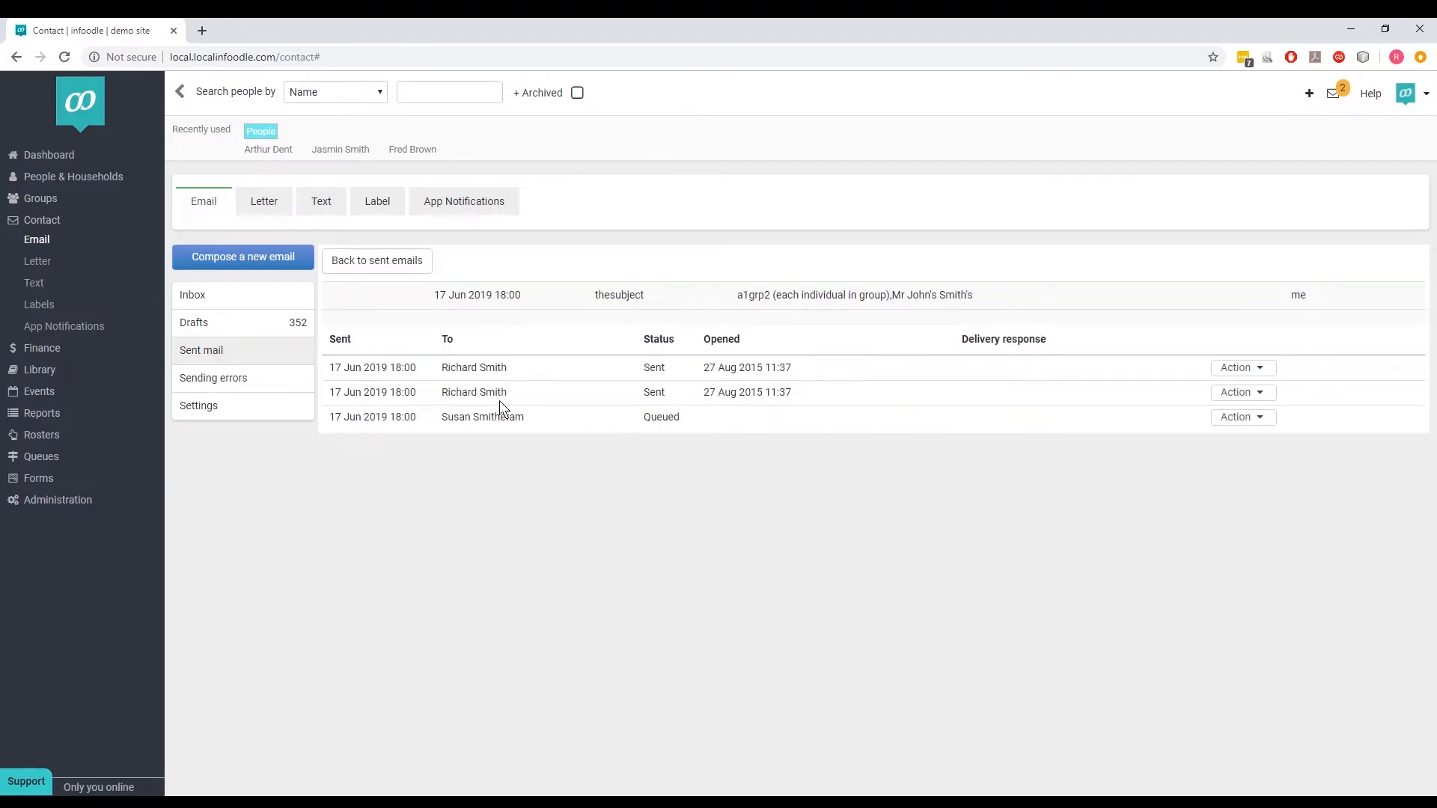
click(1248, 418)
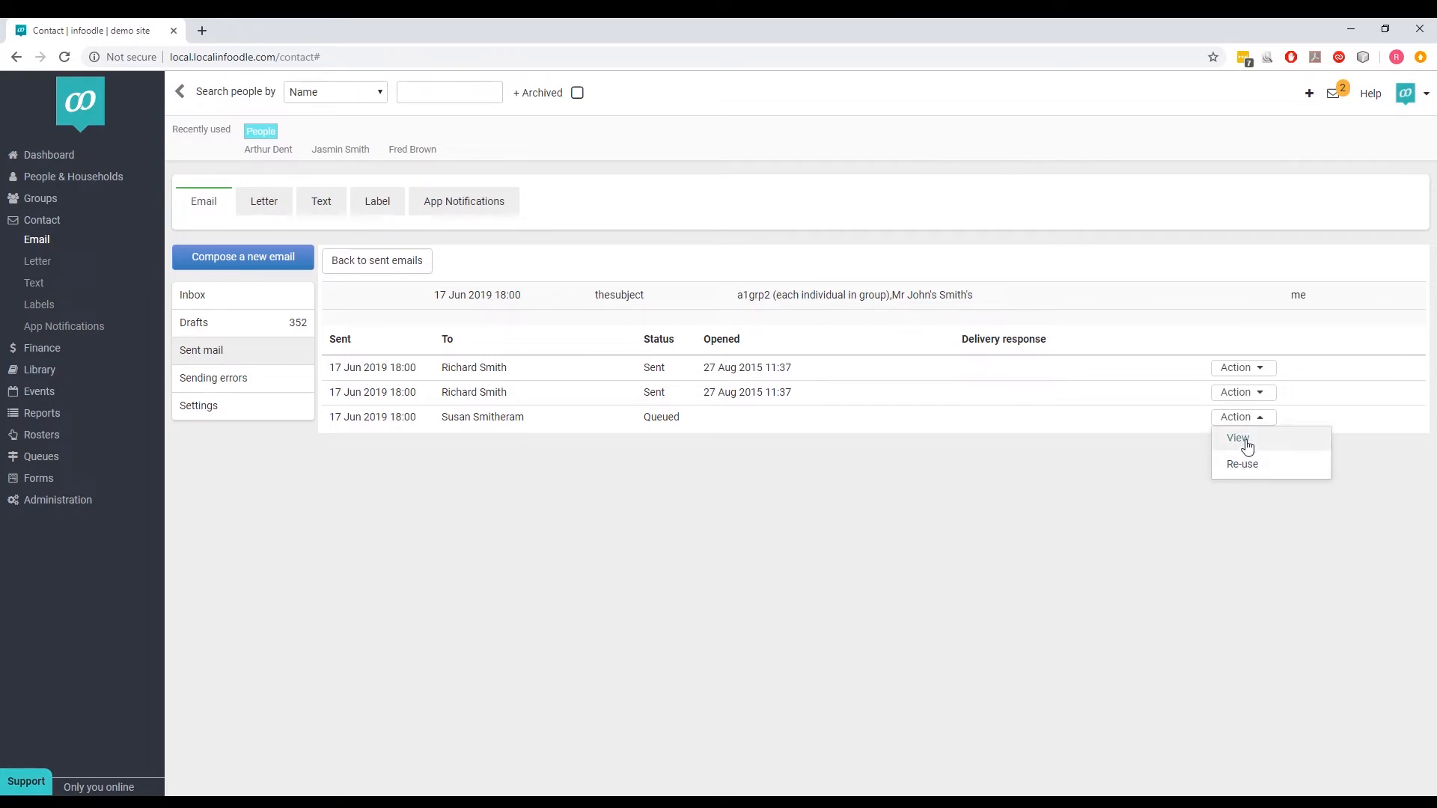
click(912, 473)
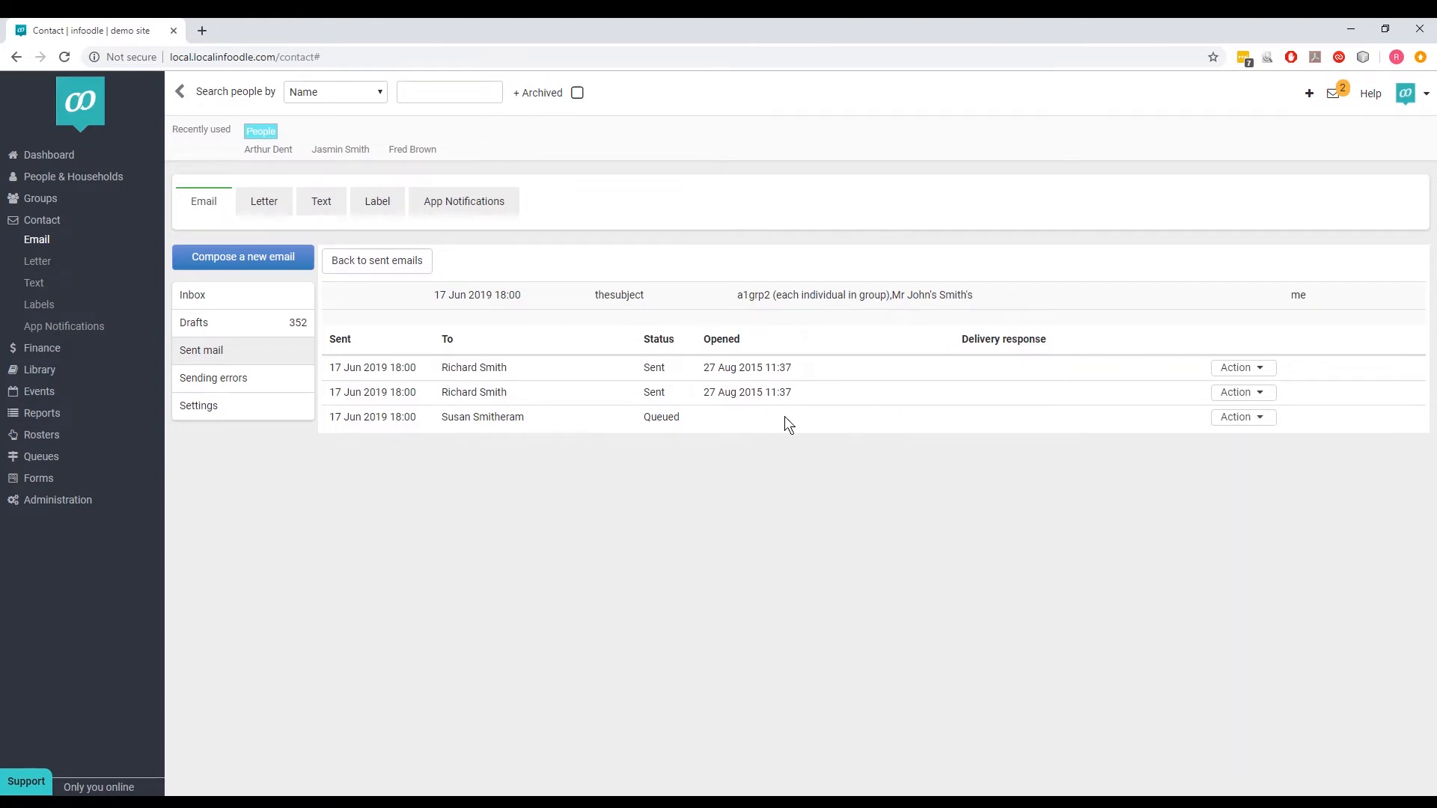
click(386, 268)
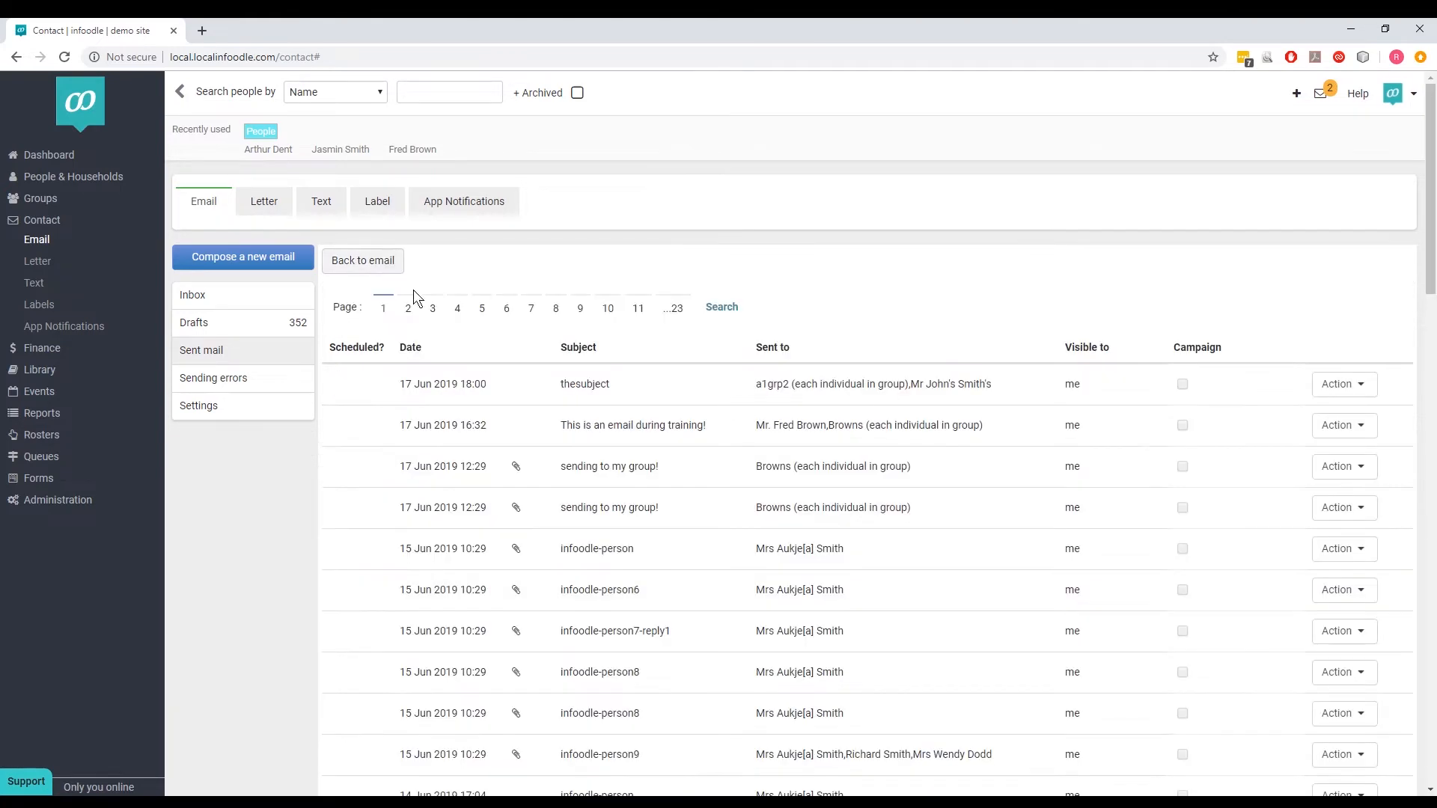
Step: View the delivery statistics of the sent email "thesubject" and close them
click(1334, 389)
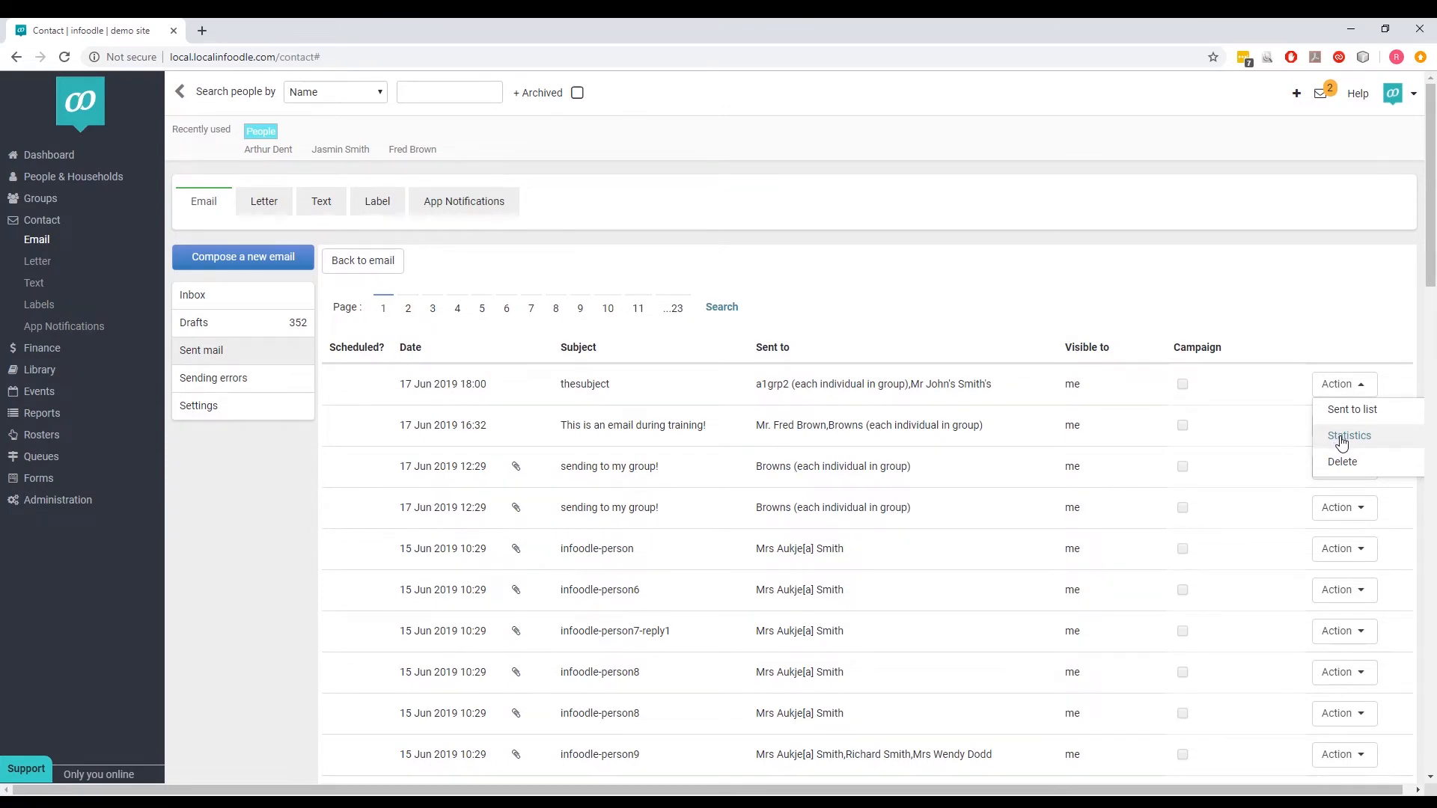
click(1341, 443)
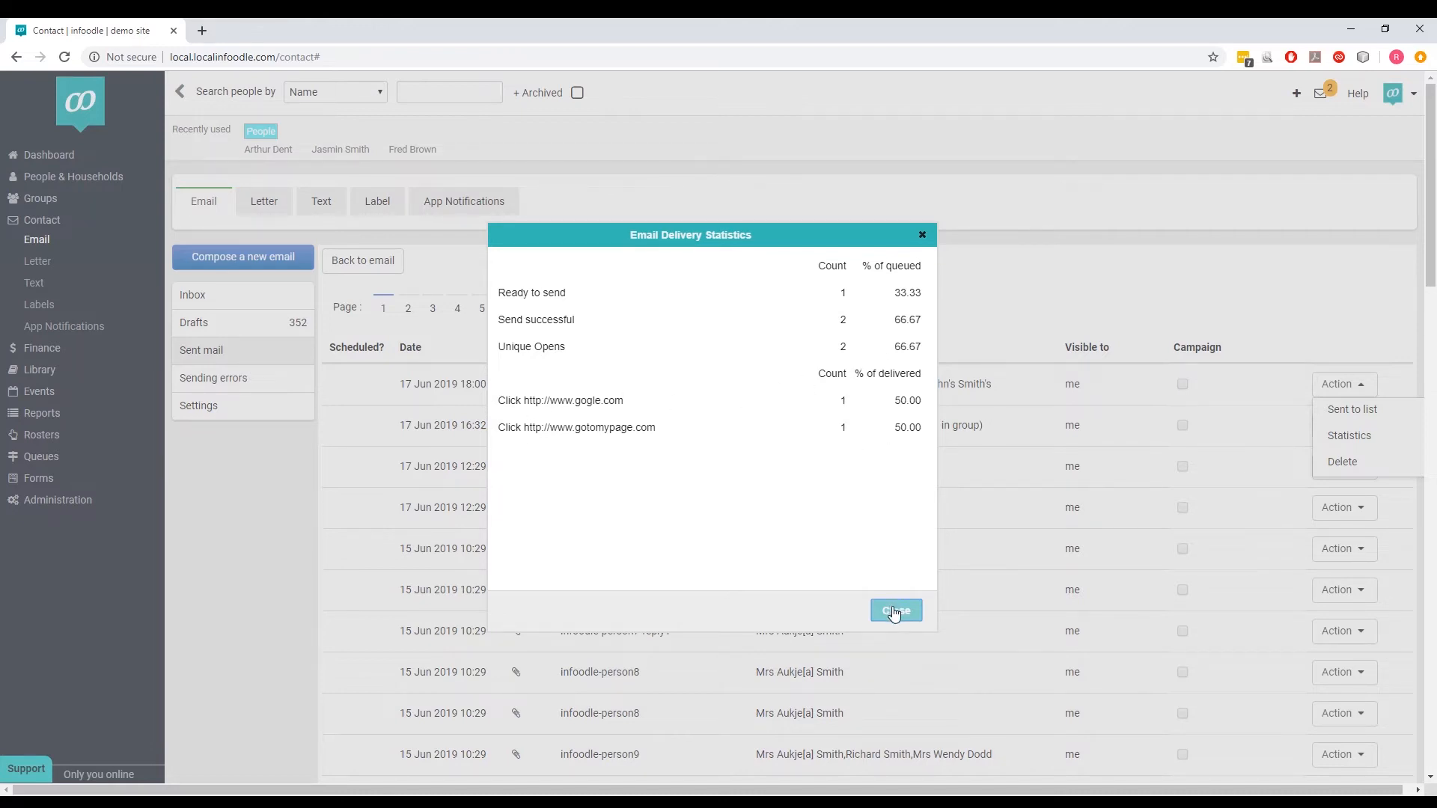
click(895, 612)
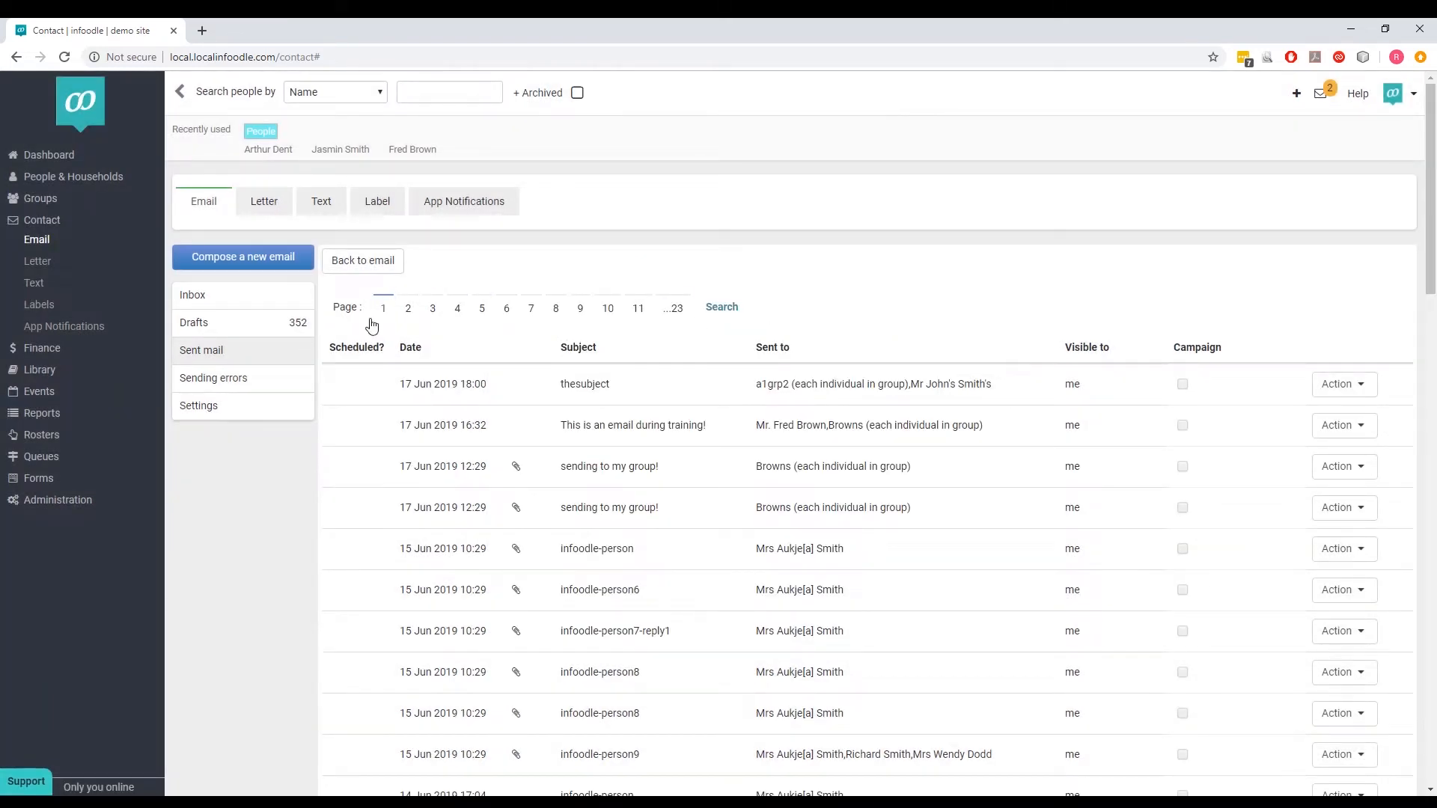
Step: Look at the sent mail search options for subject, content and sending date, and hide them again
click(723, 308)
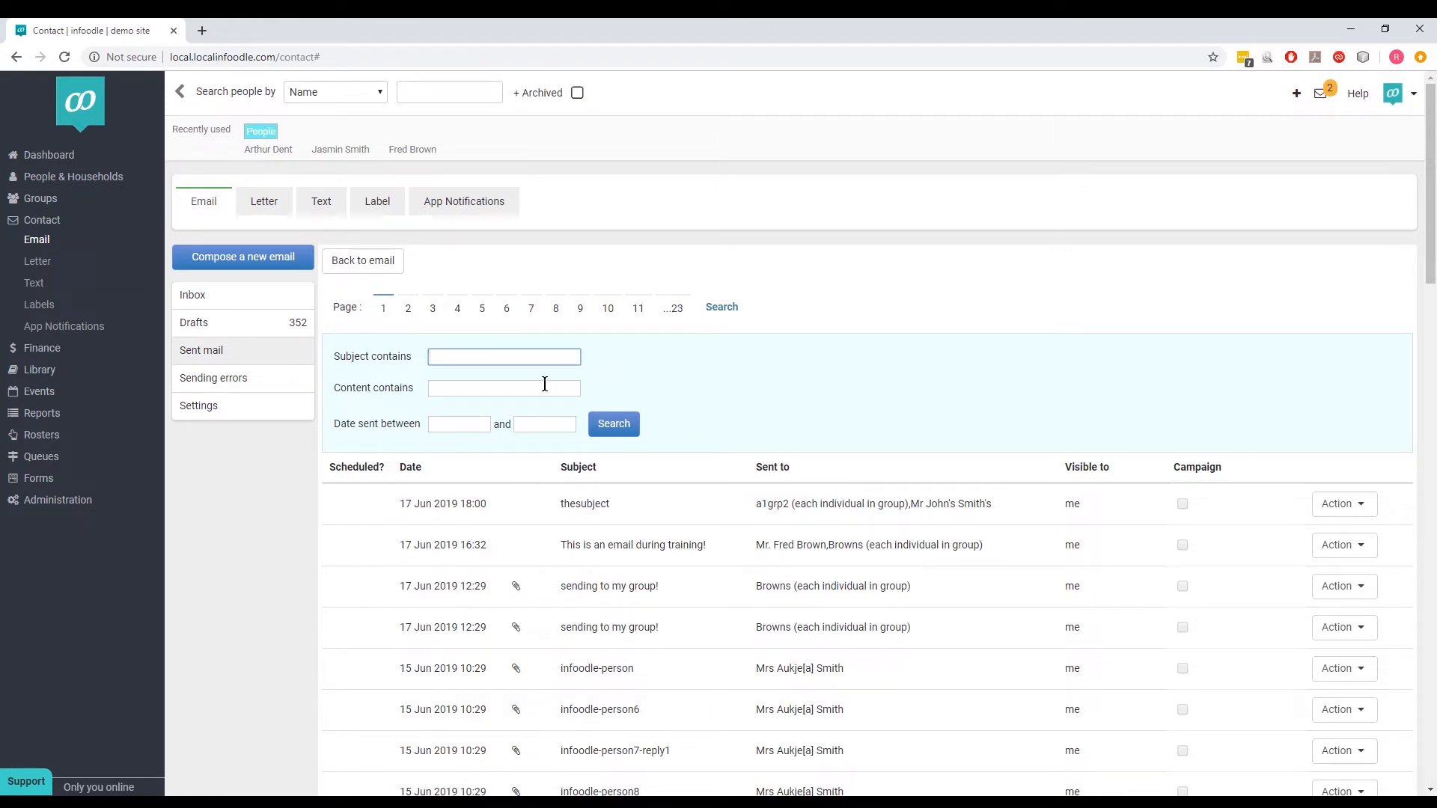
click(721, 310)
click(721, 310)
click(722, 310)
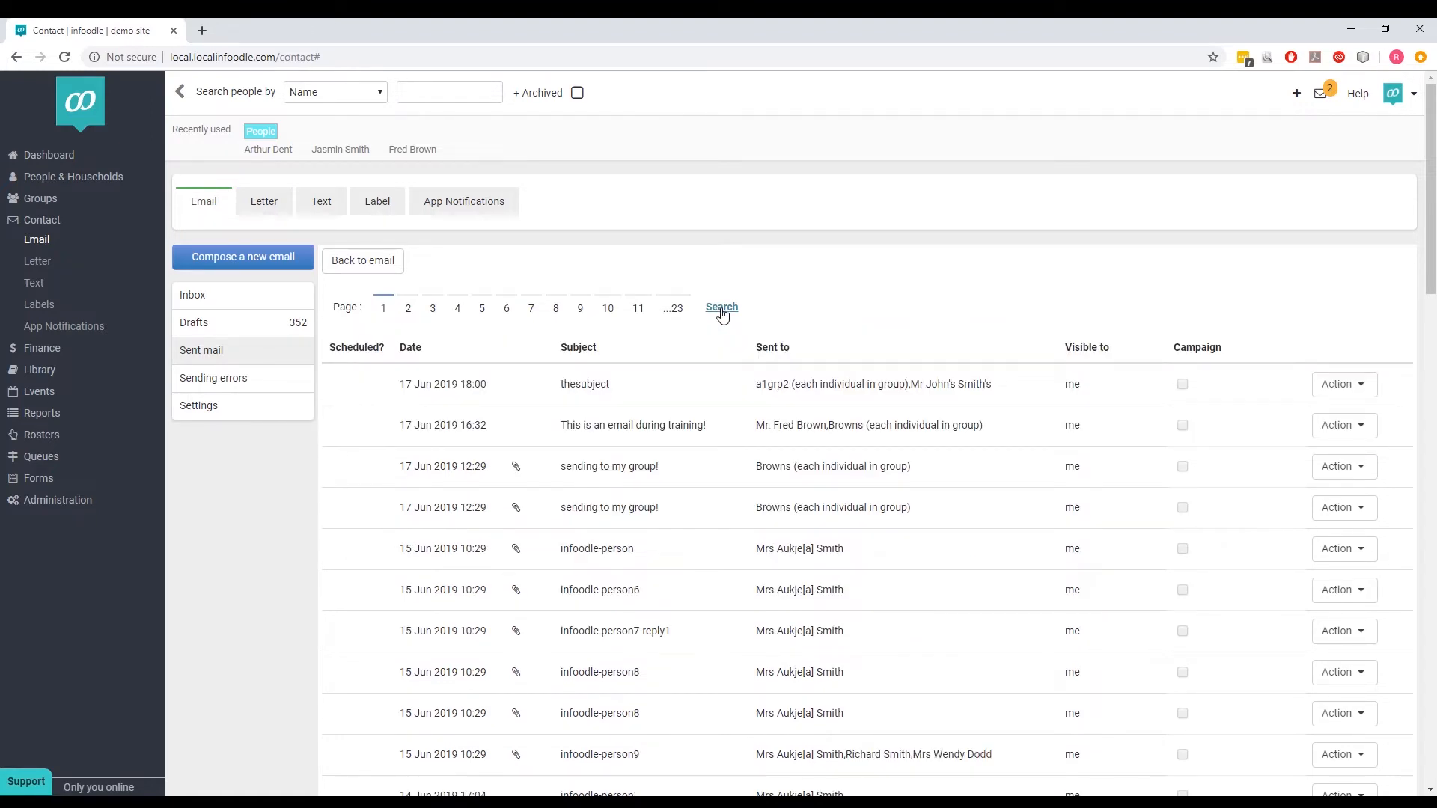
Step: View the saved email drafts and toggle the selection of all of them on and off
click(227, 324)
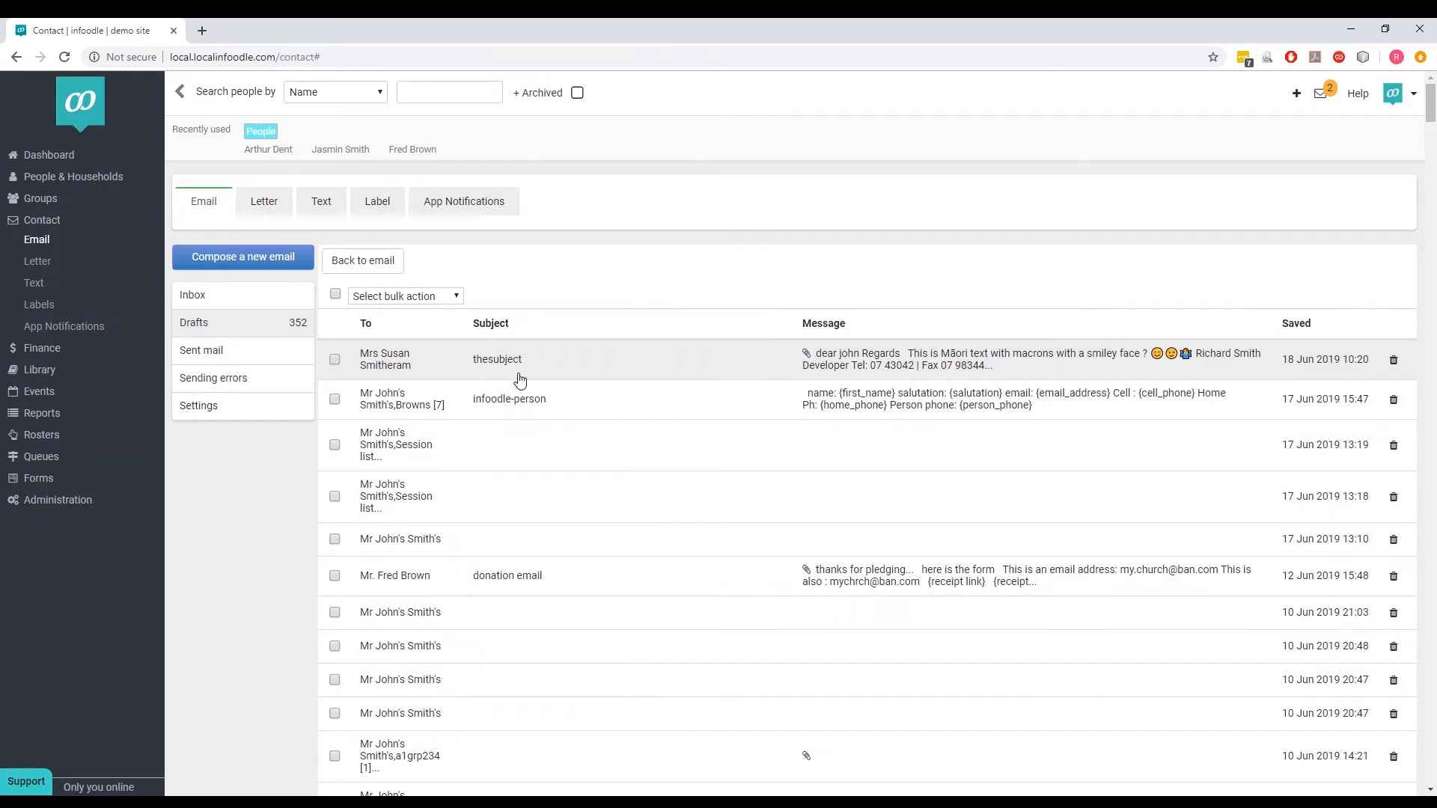
click(335, 294)
click(336, 293)
Step: View the received messages in the inbox and return to the email composition form
click(225, 297)
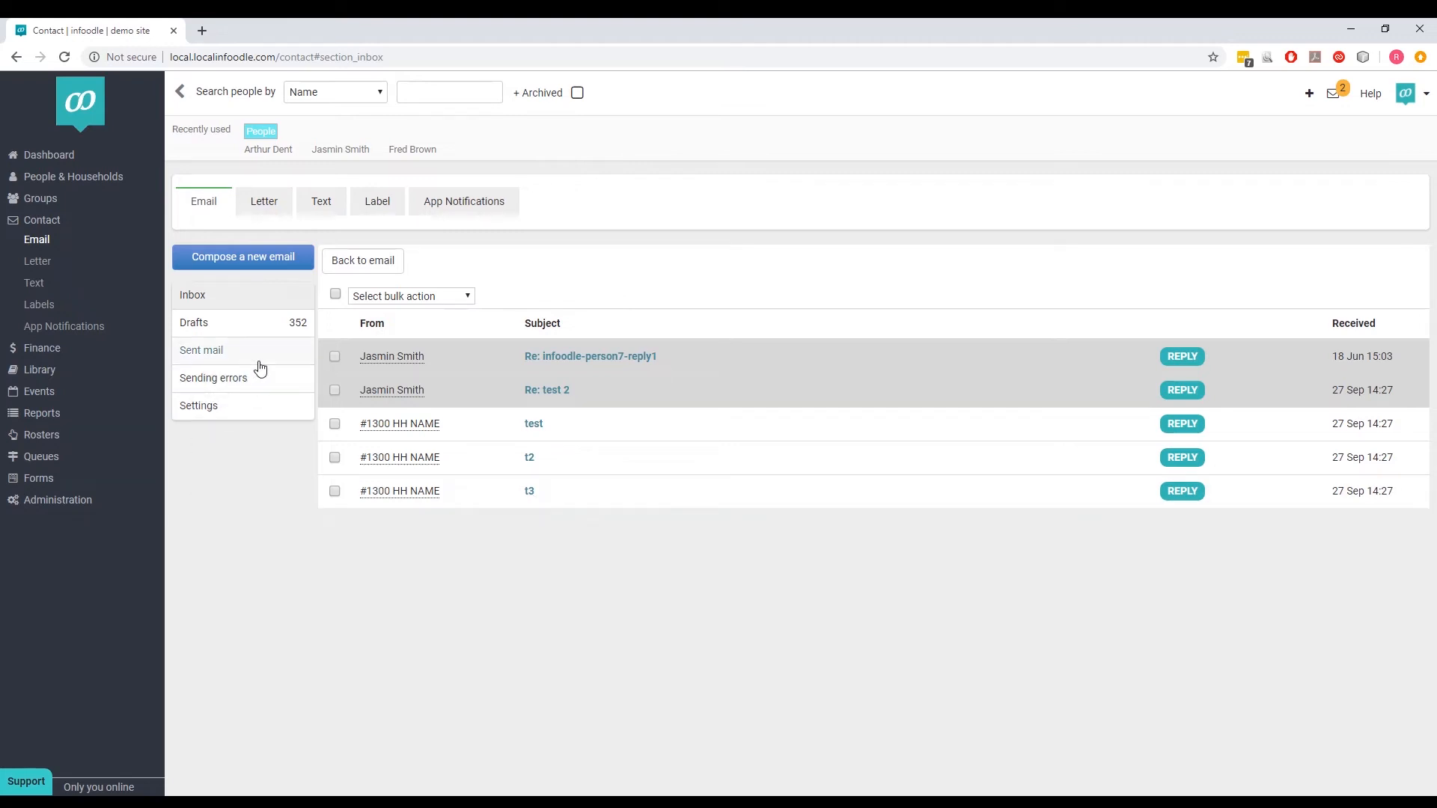
click(269, 297)
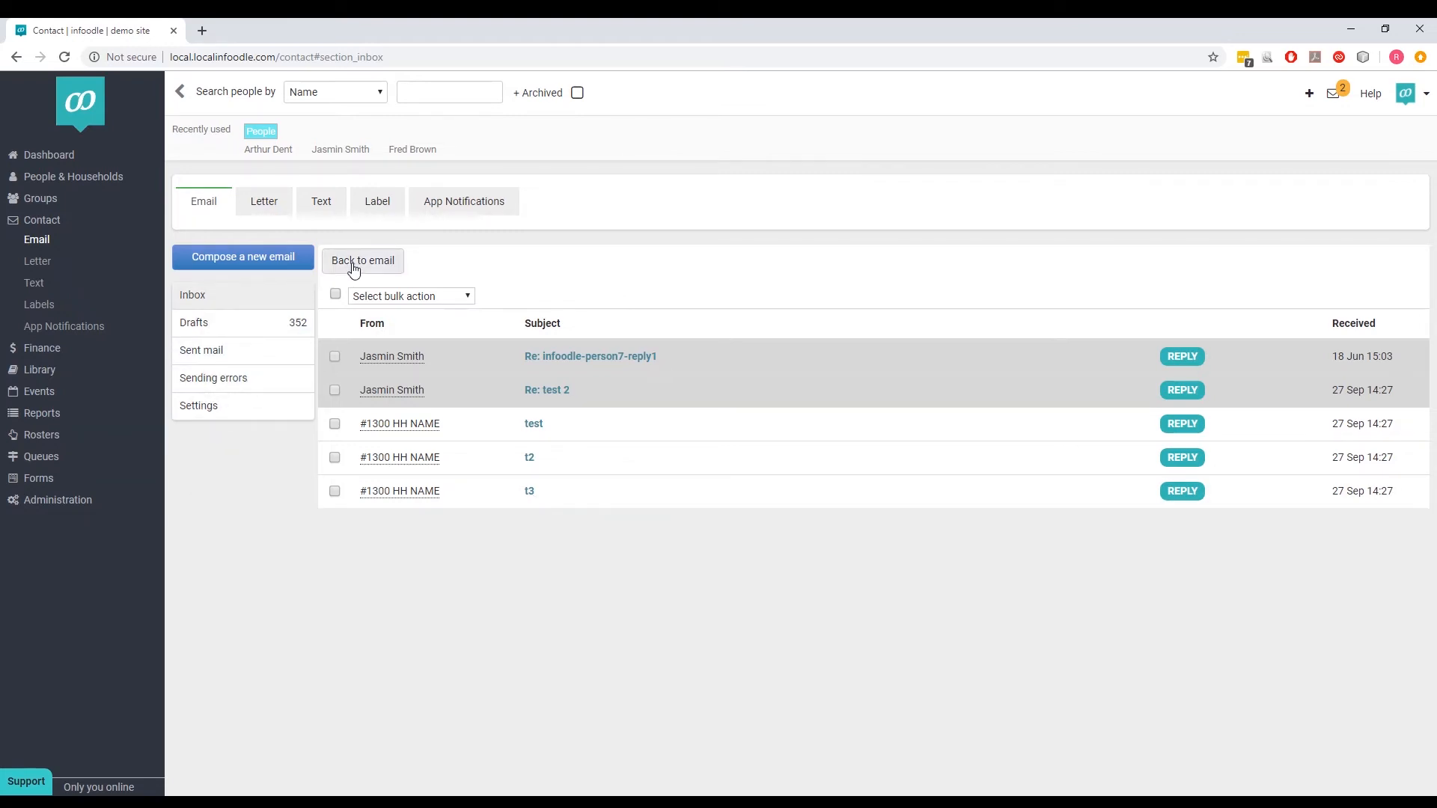
click(360, 262)
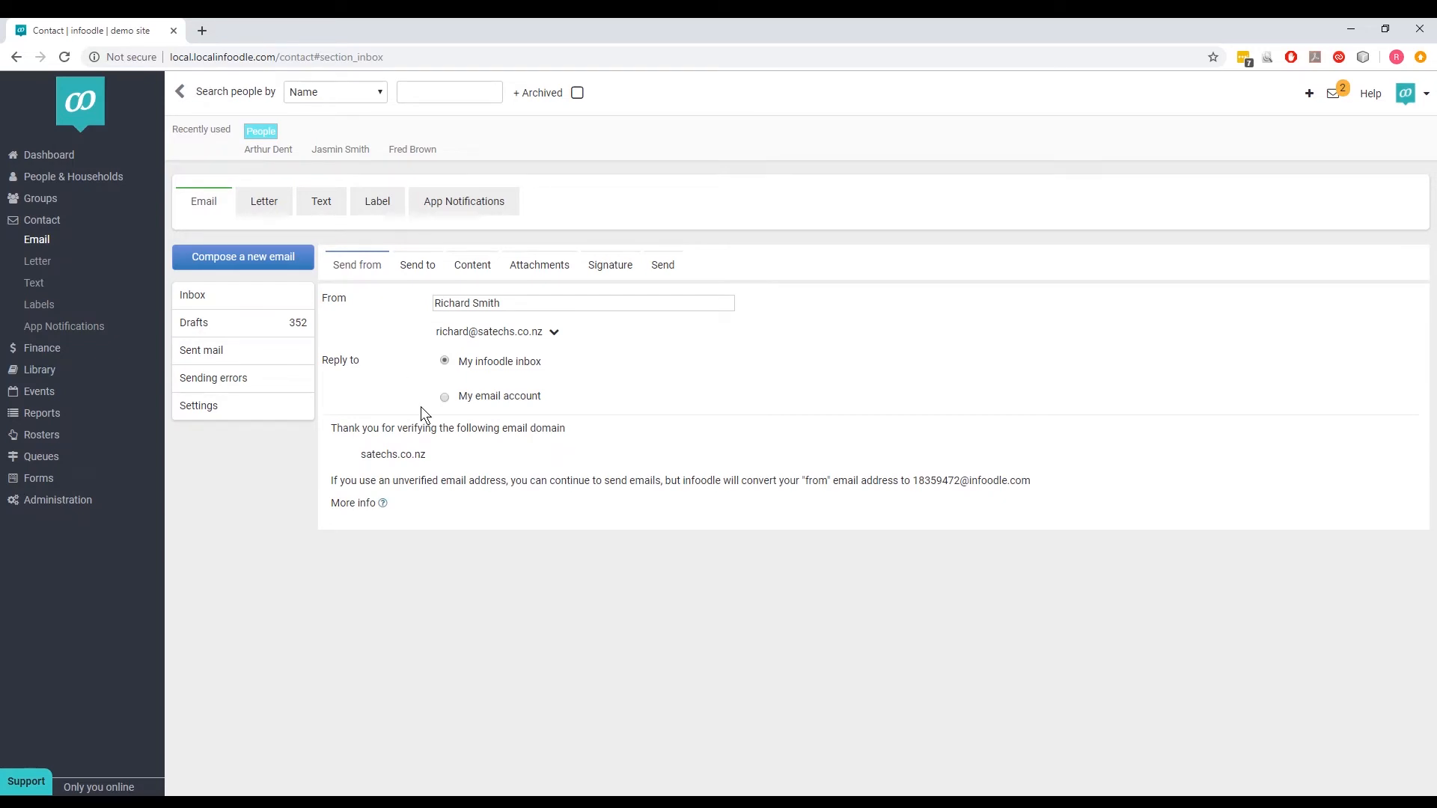
double_click(337, 296)
drag(327, 360, 357, 358)
click(342, 367)
double_click(339, 300)
drag(505, 302, 432, 302)
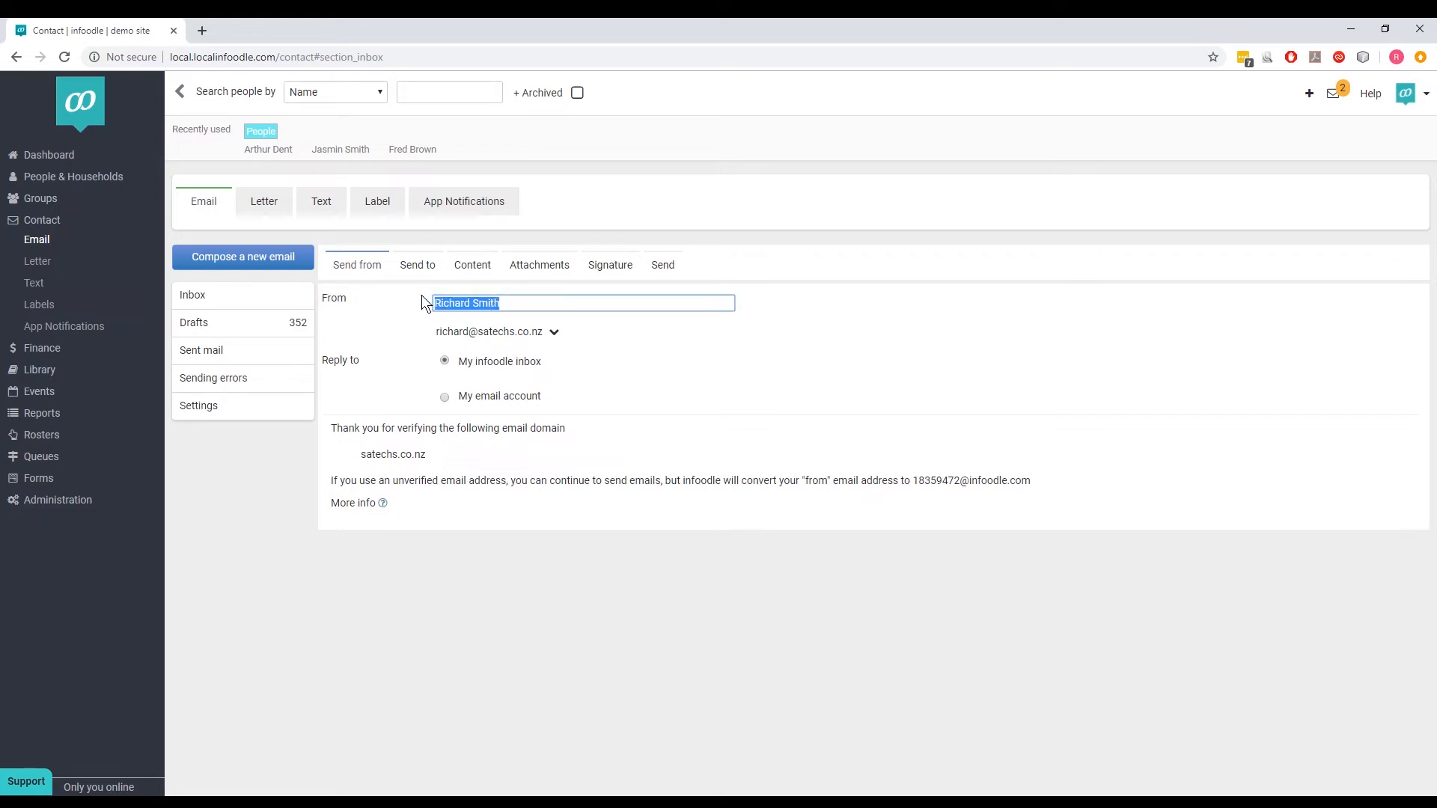
click(514, 304)
text(co)
key(BackSpace)
key(BackSpace)
Step: Review the available sender addresses and direct replies to "My email account"
click(527, 336)
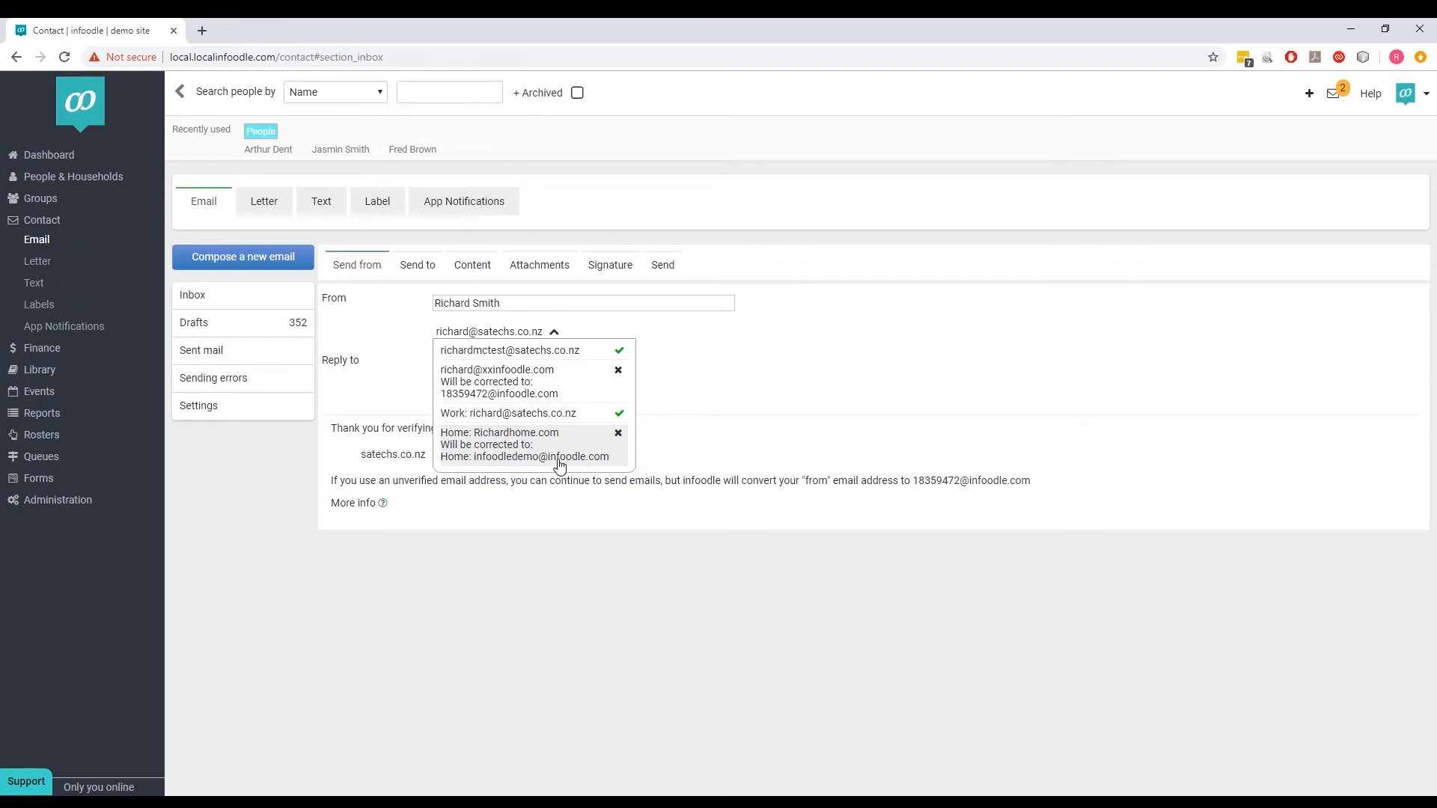
click(520, 331)
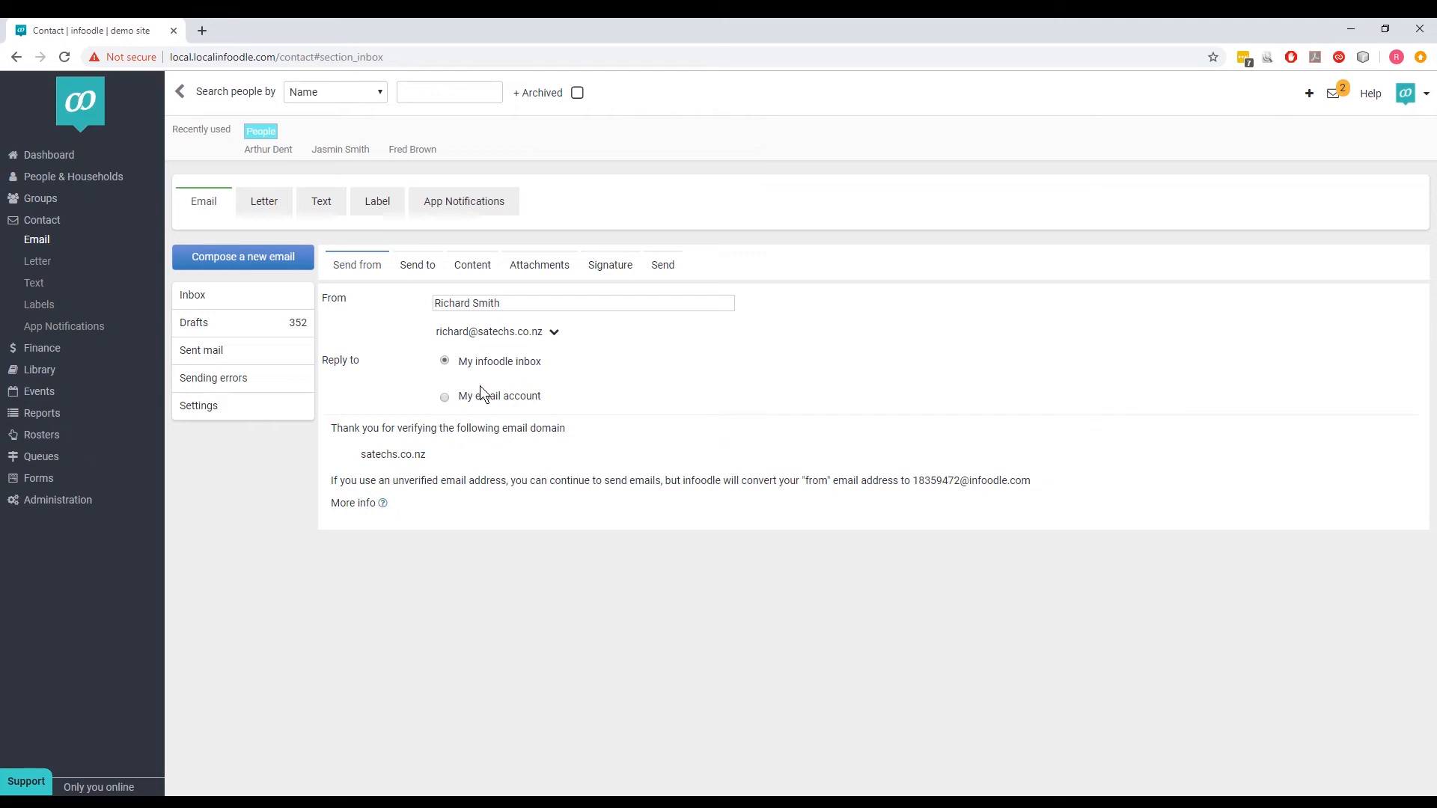
click(443, 397)
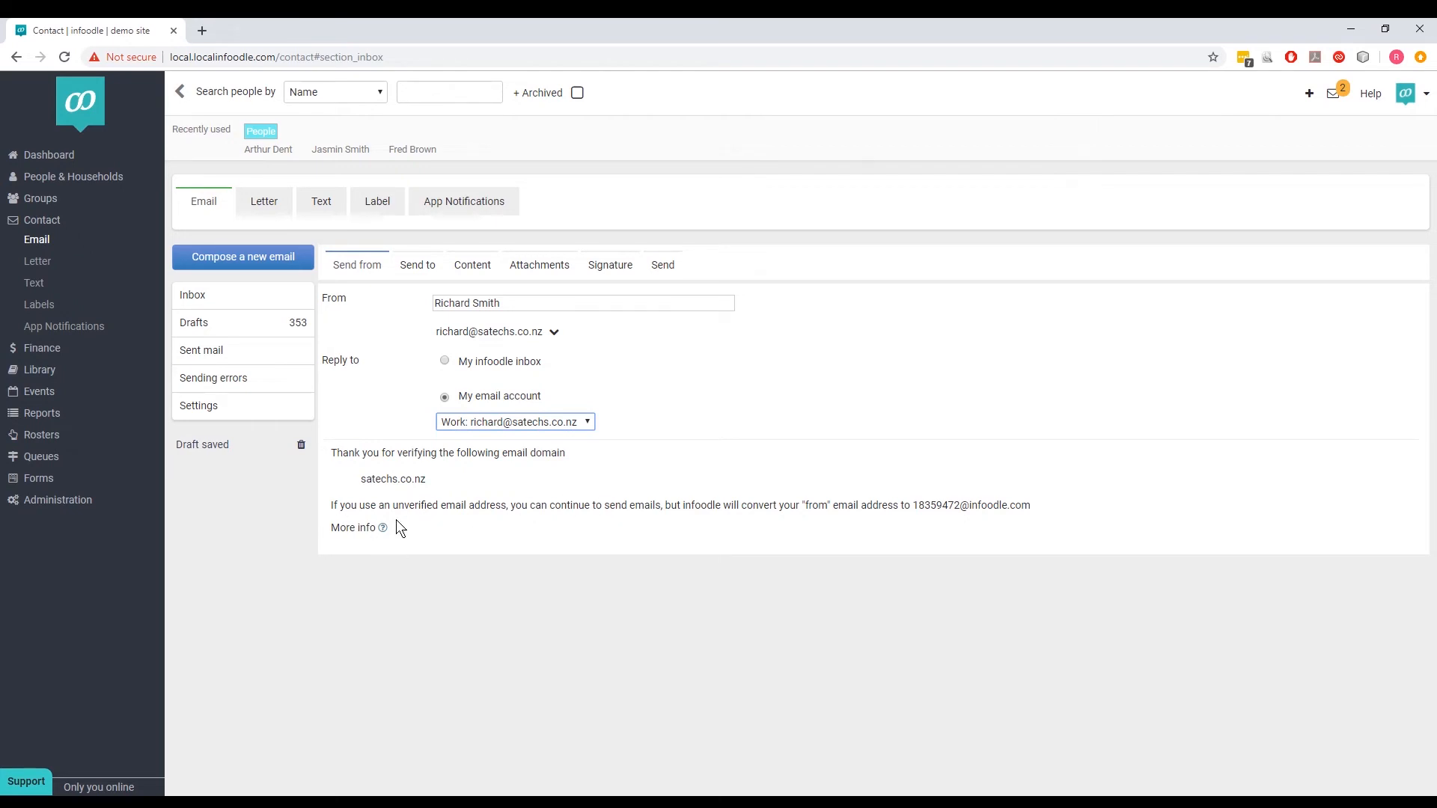
Step: Add the sender's own contact and the Police Check group as recipients of the email
click(425, 276)
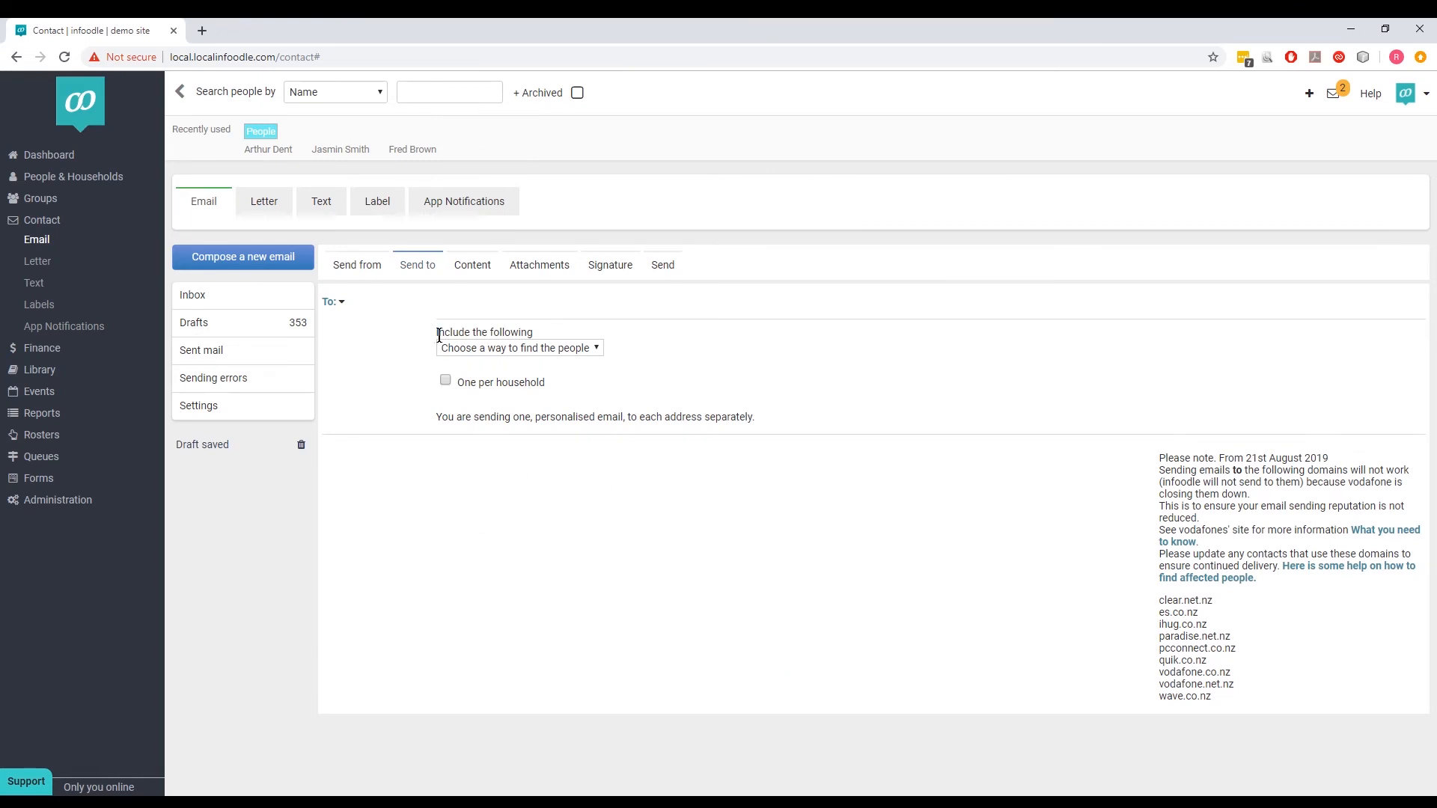
click(549, 395)
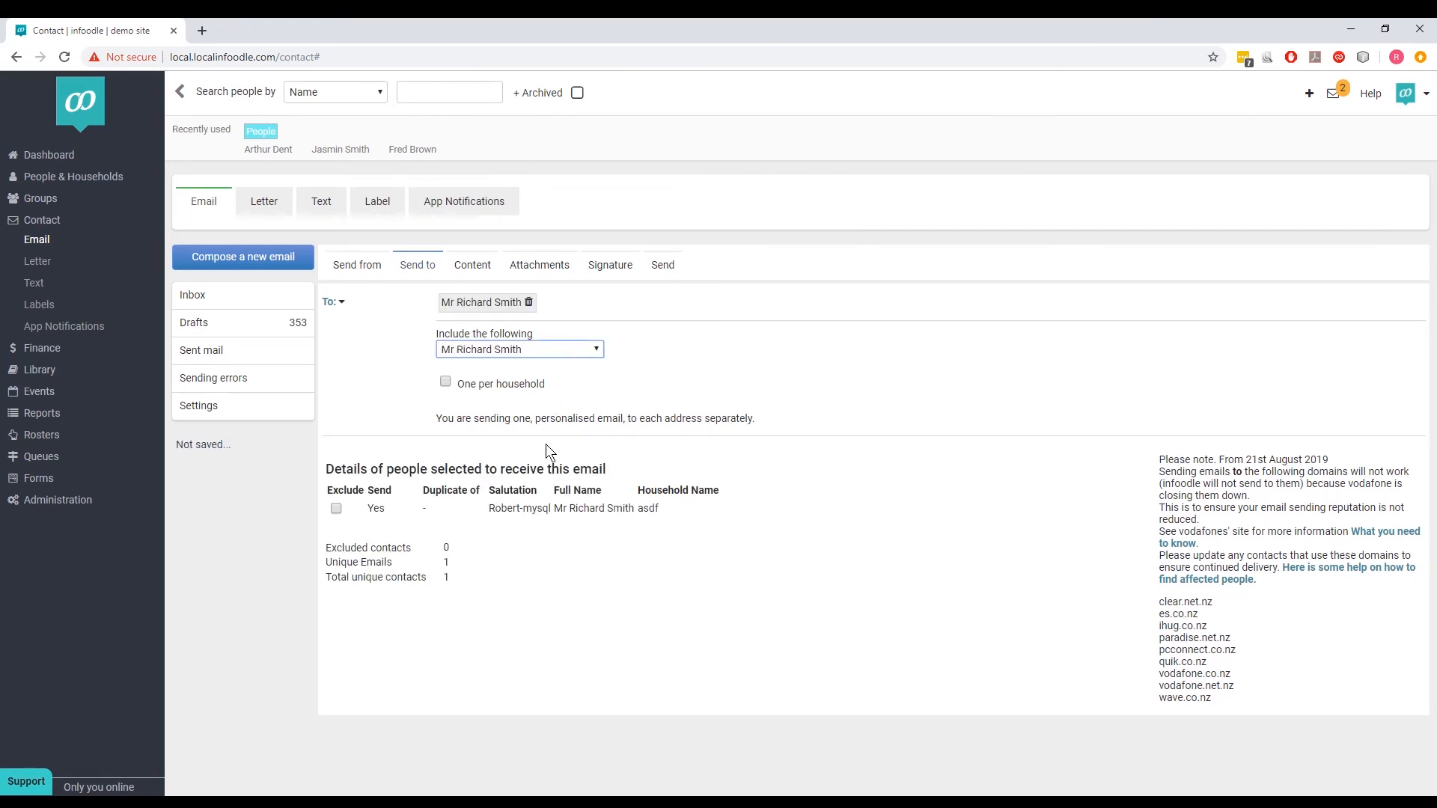
click(693, 349)
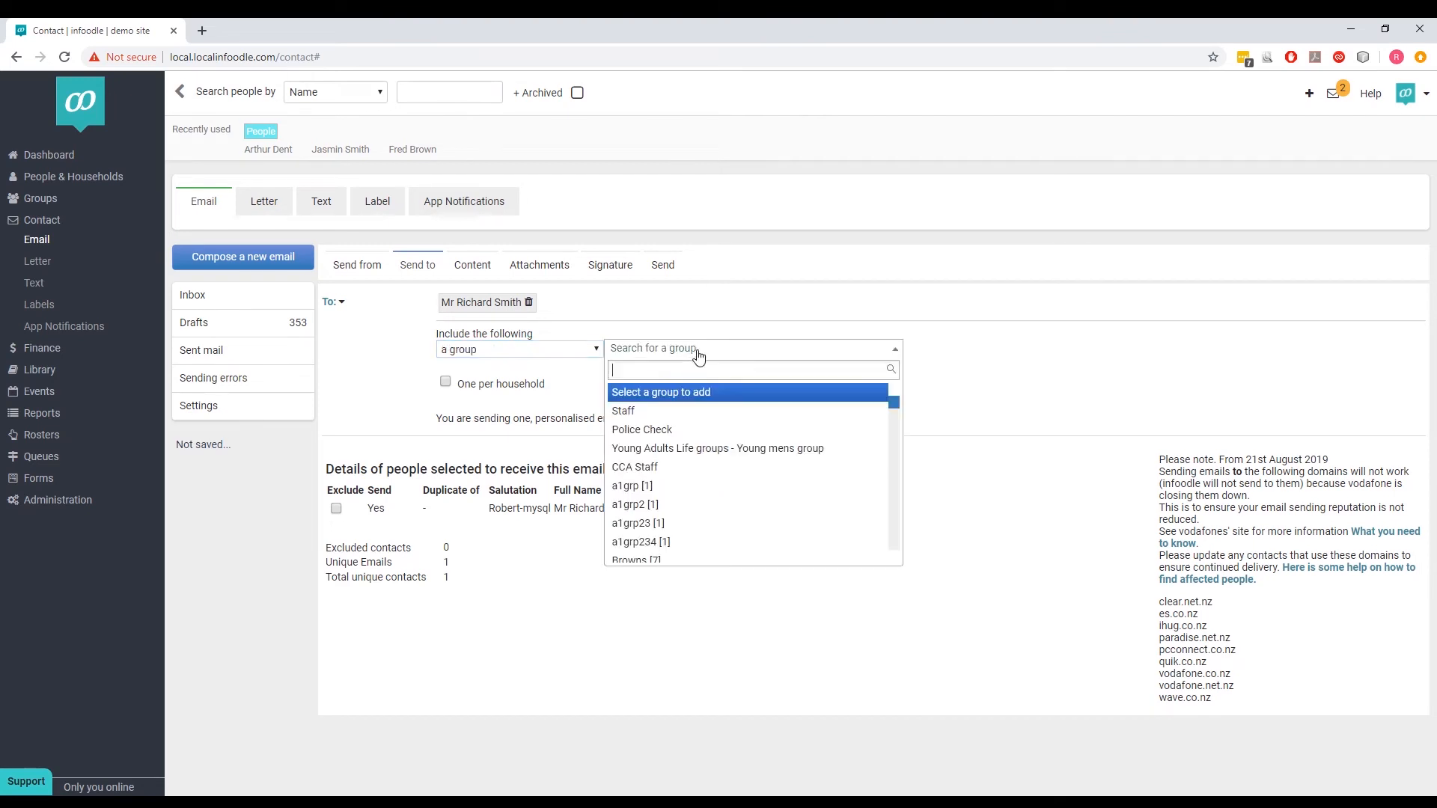
click(689, 432)
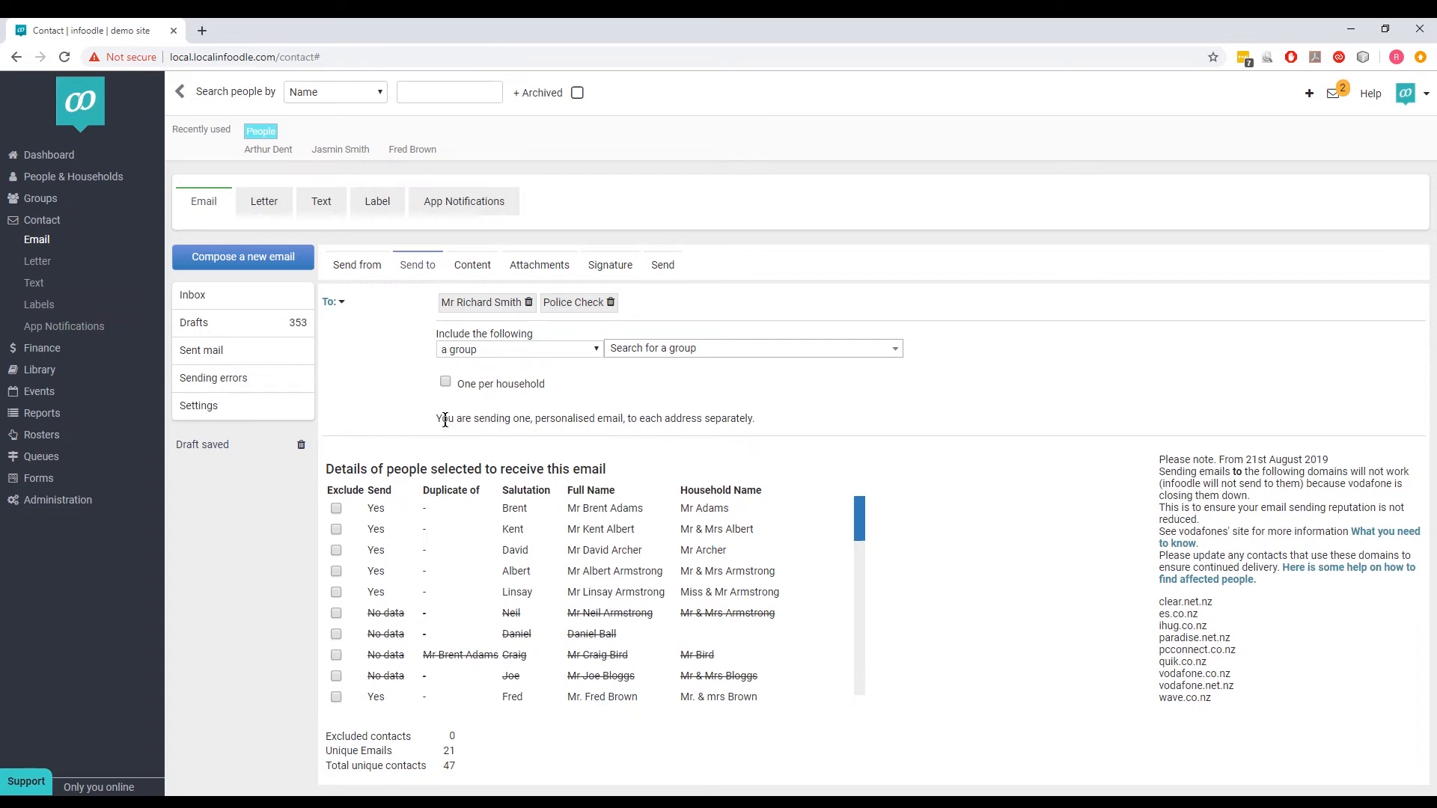
drag(448, 419, 769, 425)
click(792, 423)
Step: Switch the recipients to CC with the Police Check group as BCC, and return them all to To
click(334, 307)
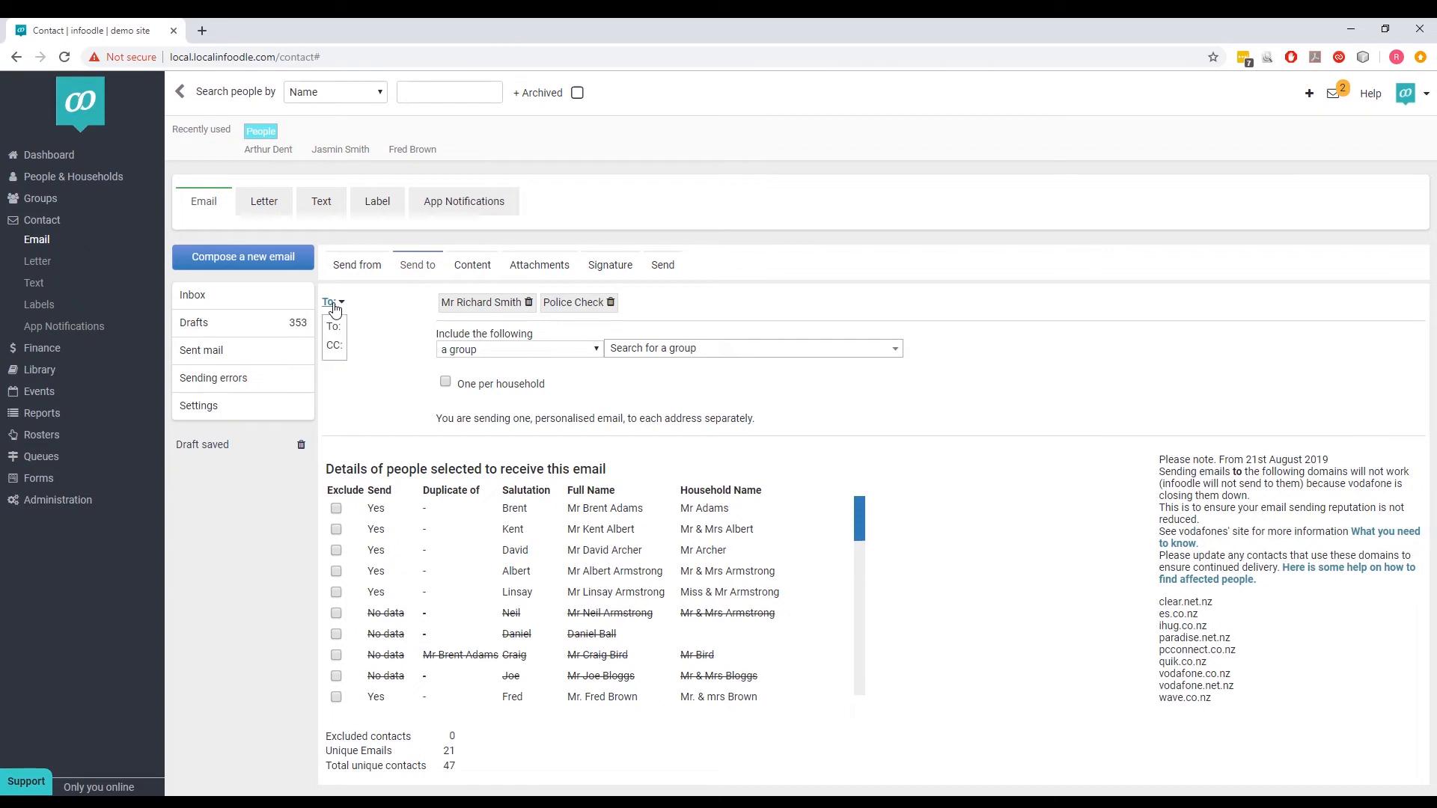
click(336, 352)
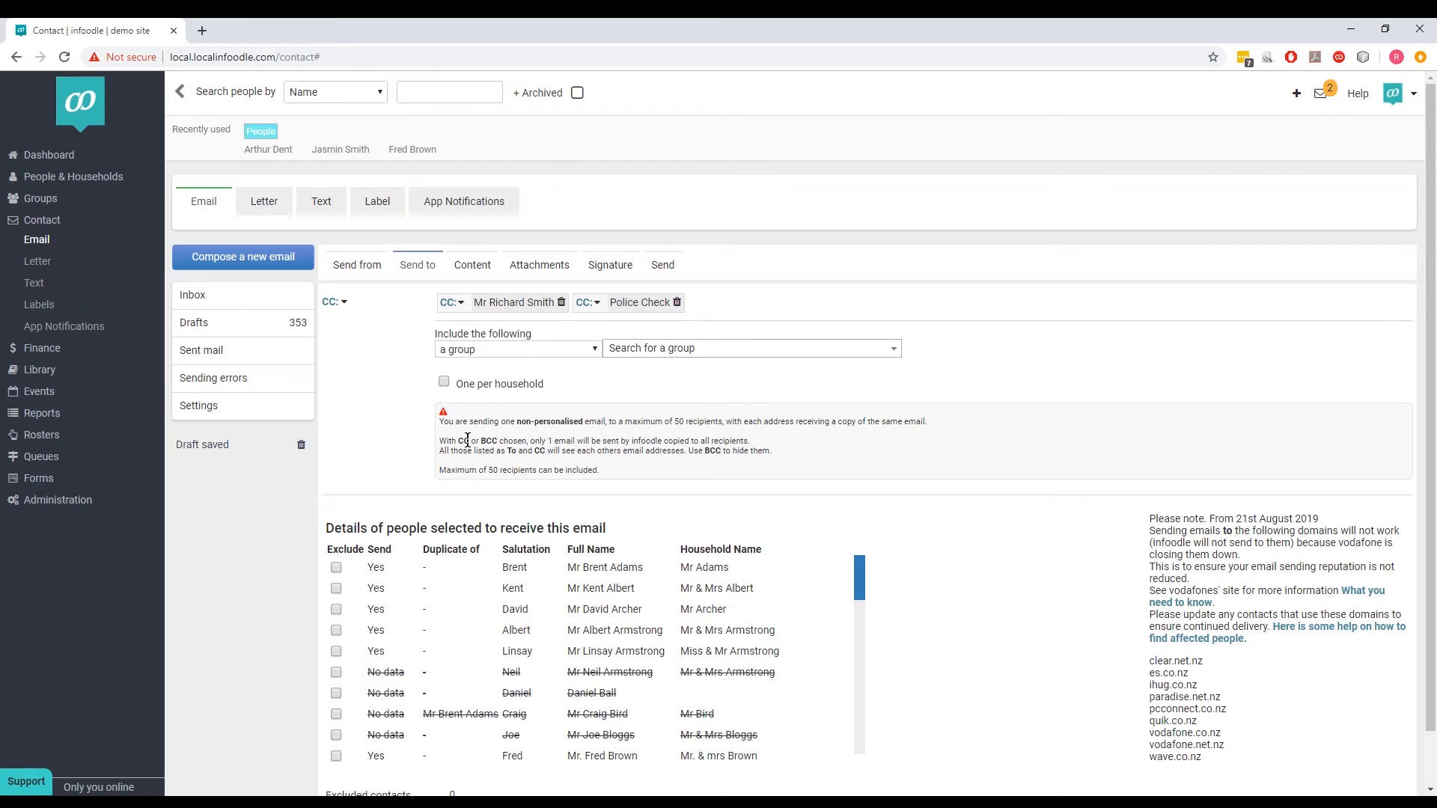
click(590, 307)
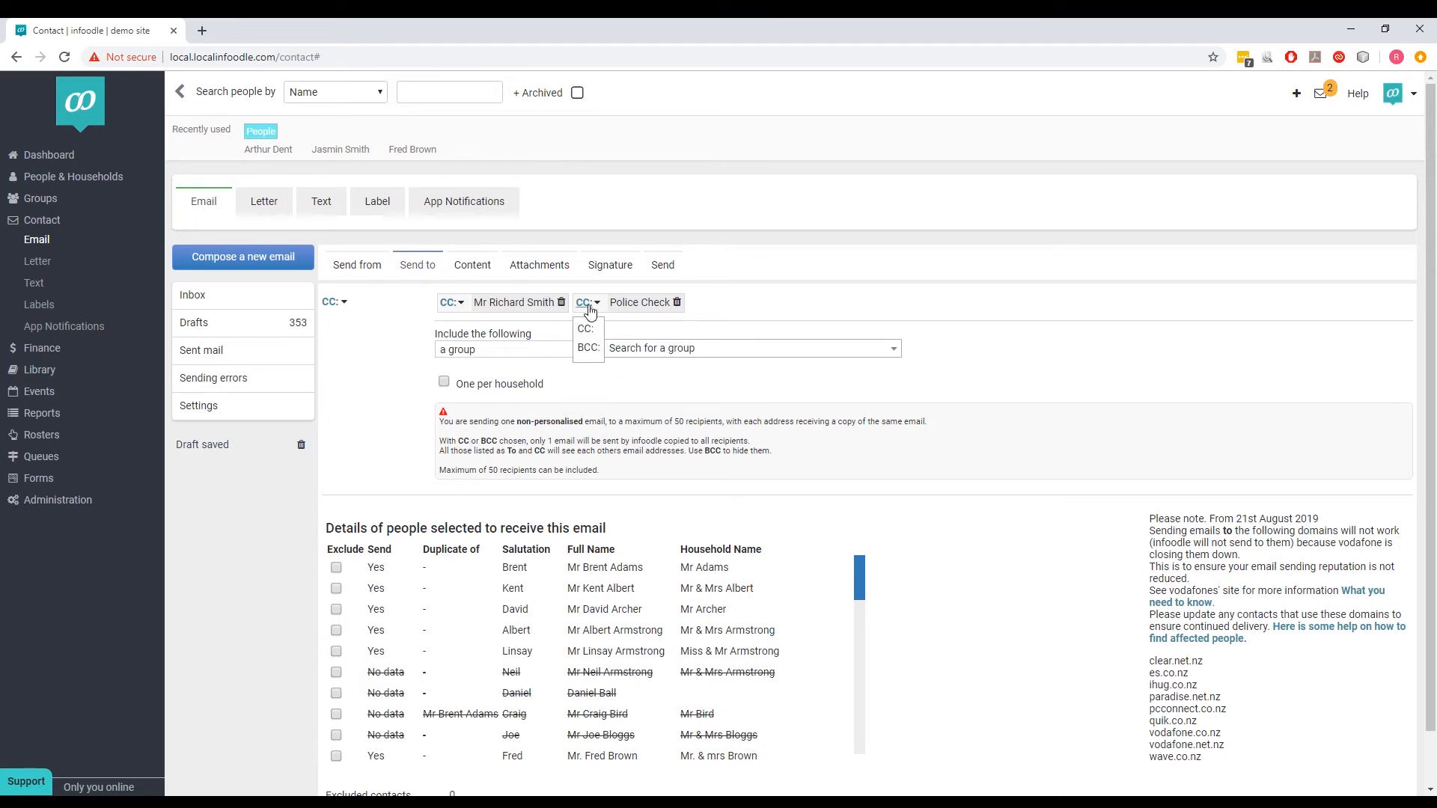
click(588, 349)
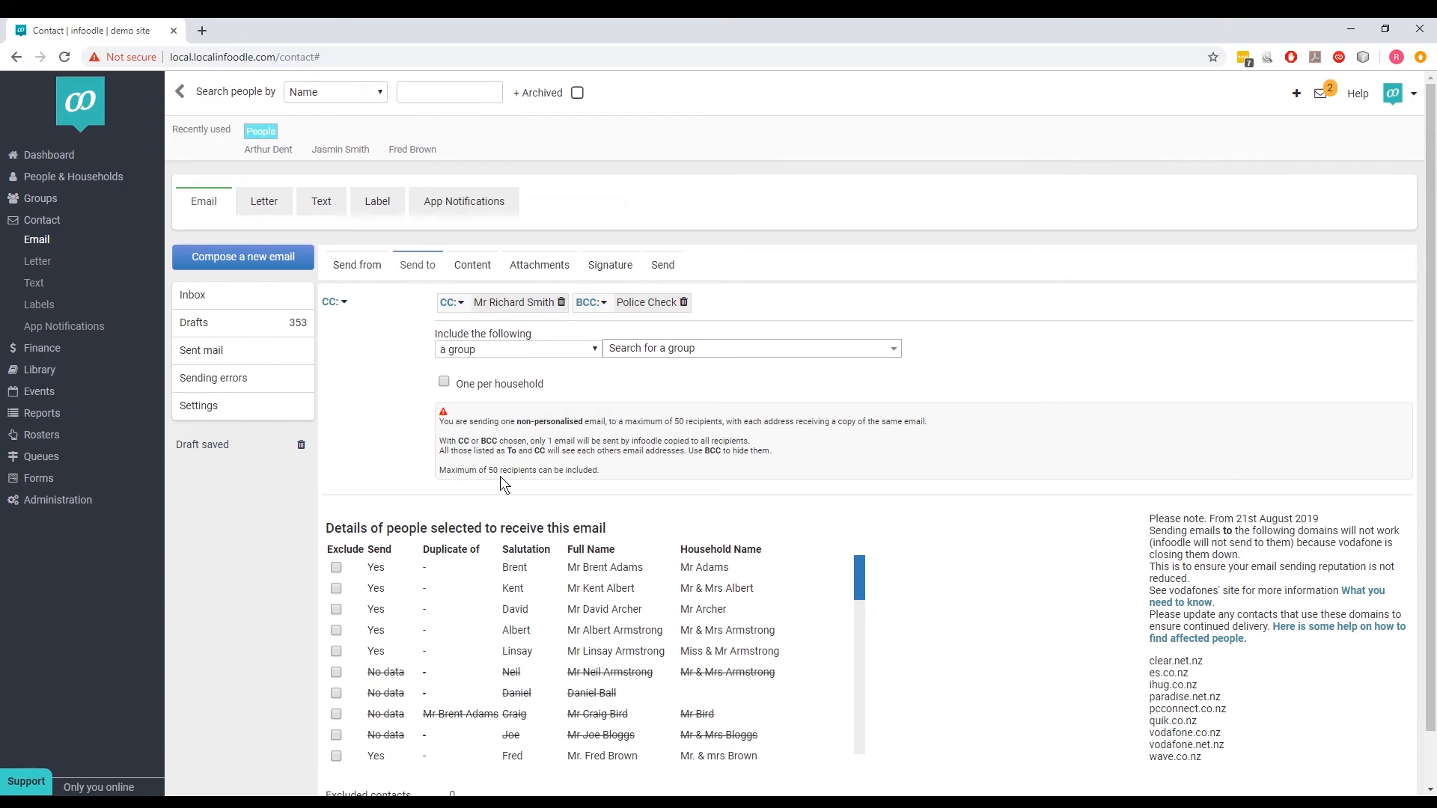
drag(489, 471, 499, 474)
click(544, 458)
click(334, 302)
click(334, 327)
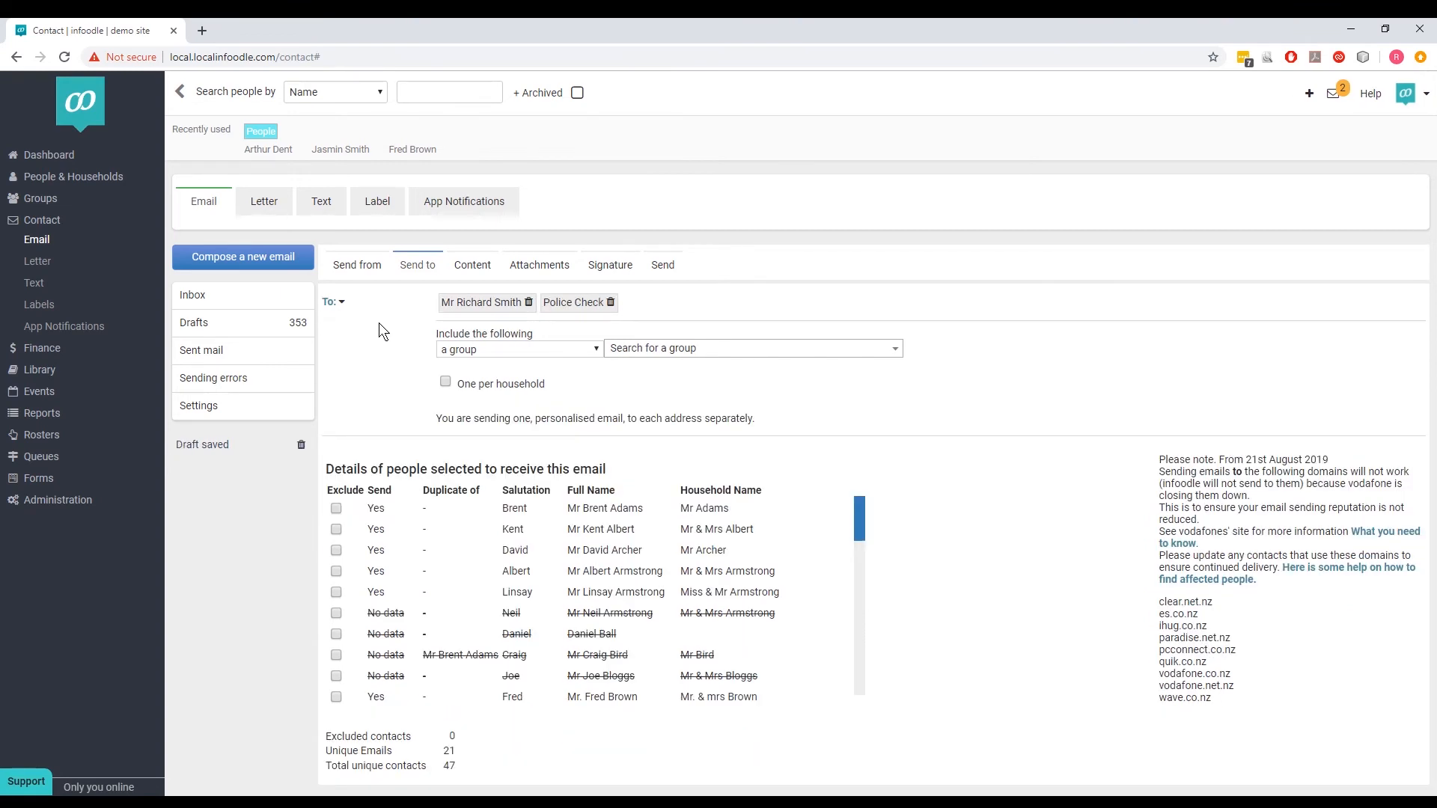
Step: Review the email's content settings and the note about sending personalised emails separately
click(474, 269)
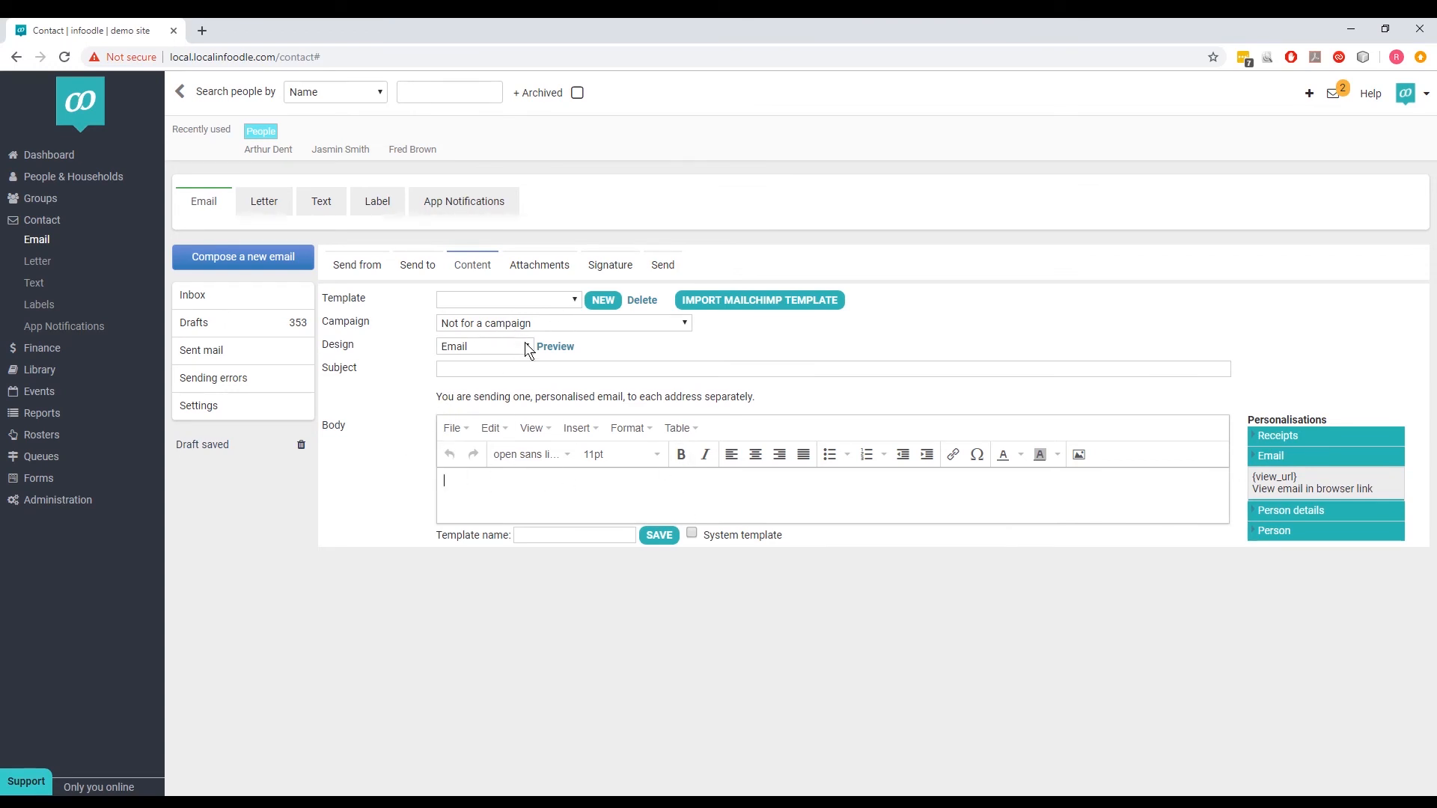
drag(447, 397, 790, 404)
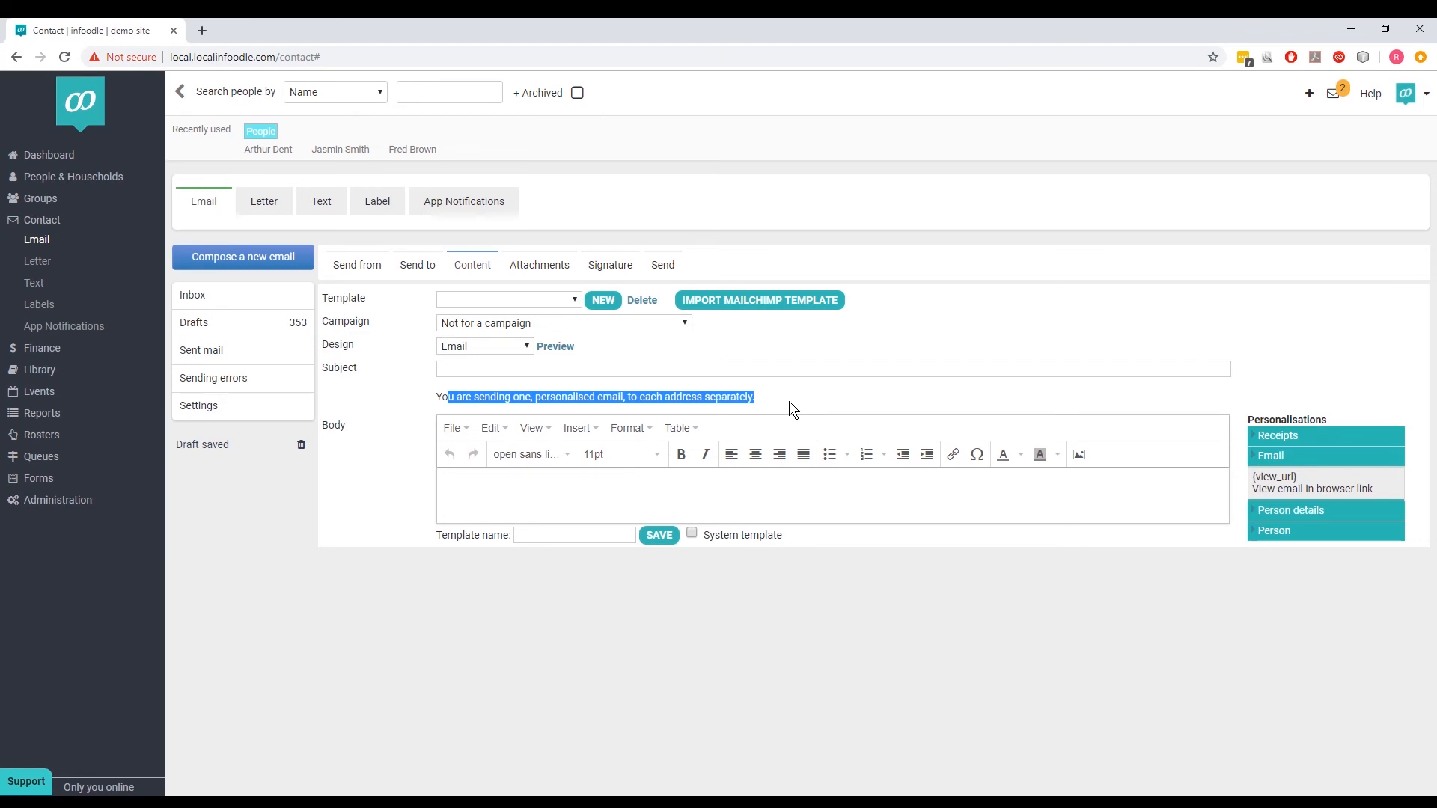
click(788, 402)
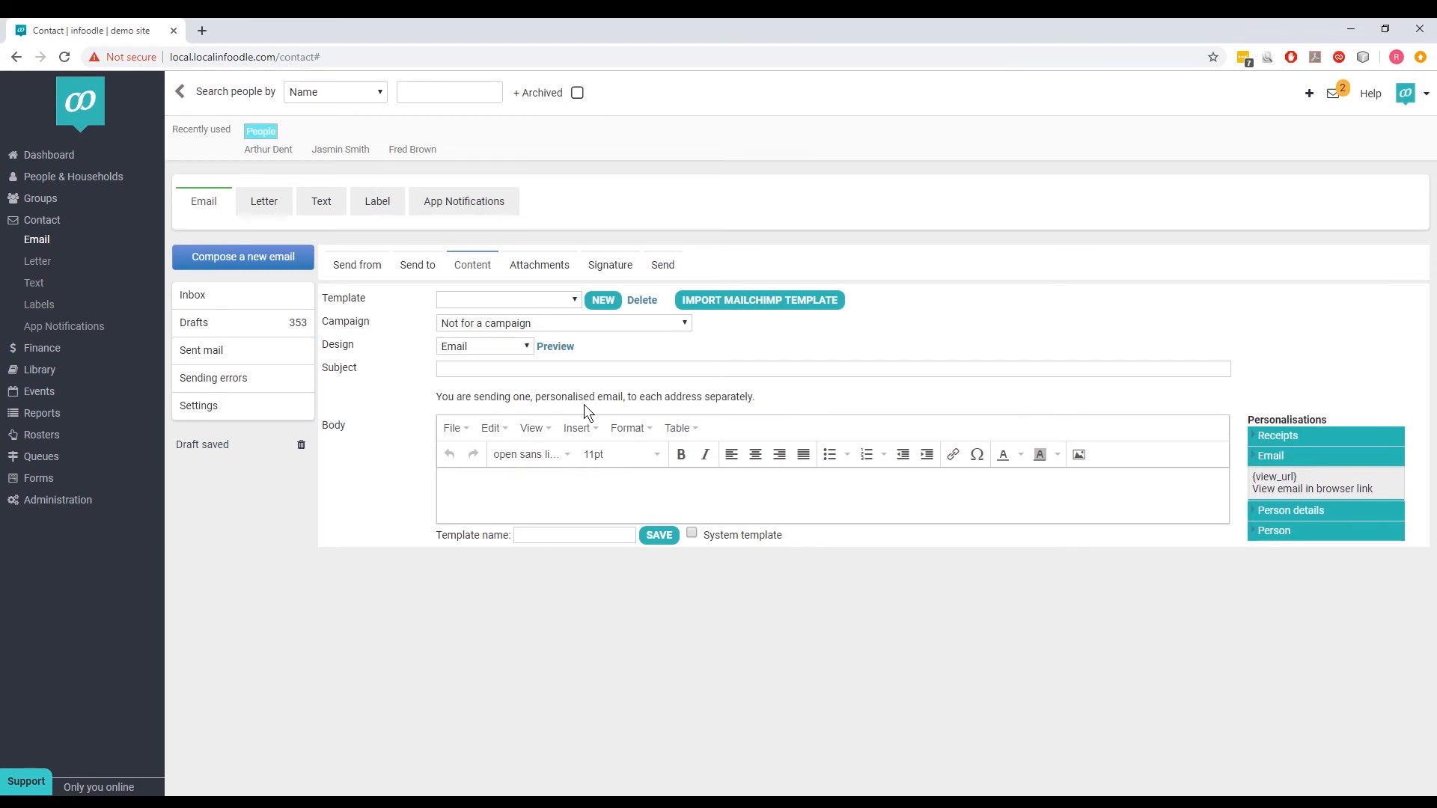
Step: Attach Step by Step Level 1.pdf and Step by Step Level 3.pdf from the library's MS Excel folder to the email
click(554, 269)
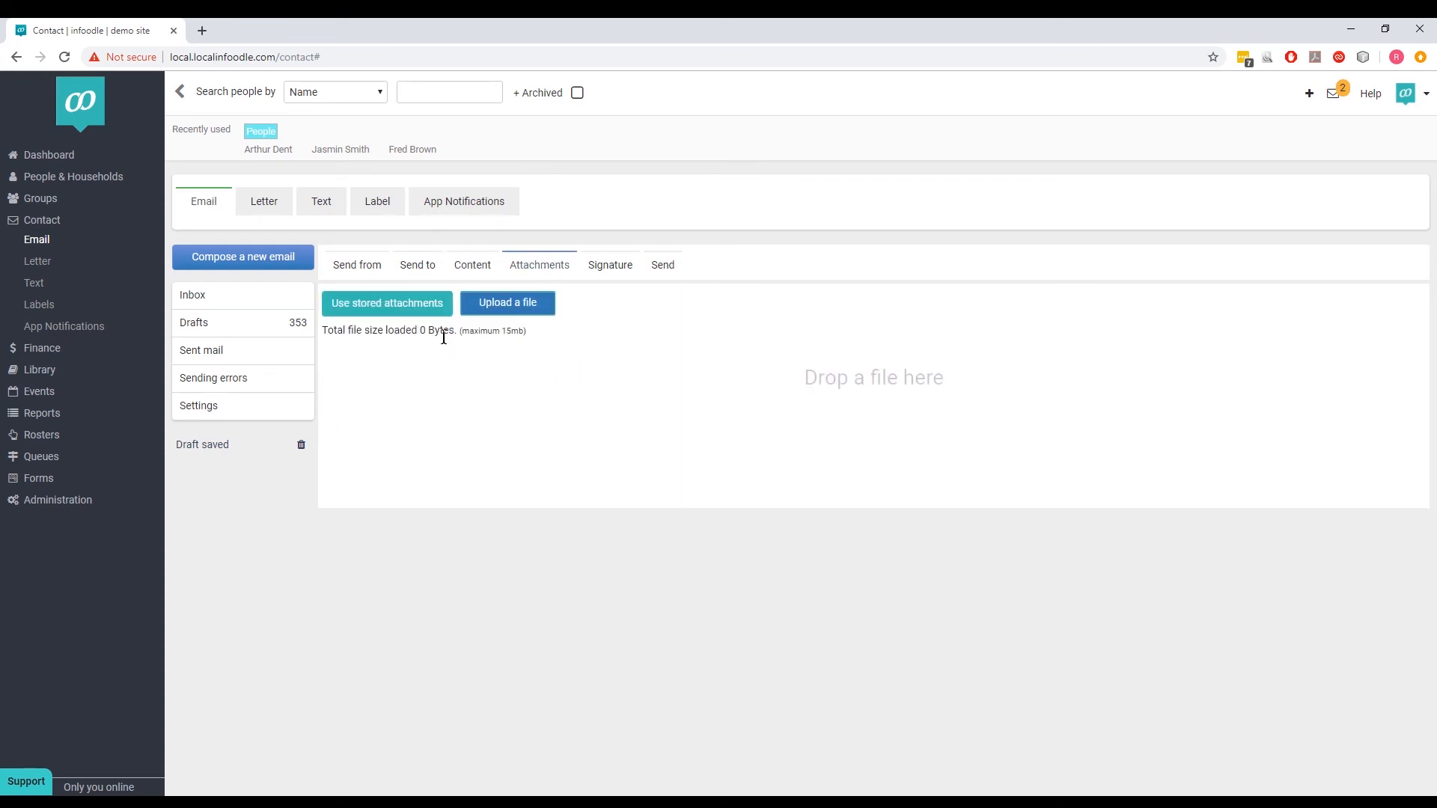
click(375, 312)
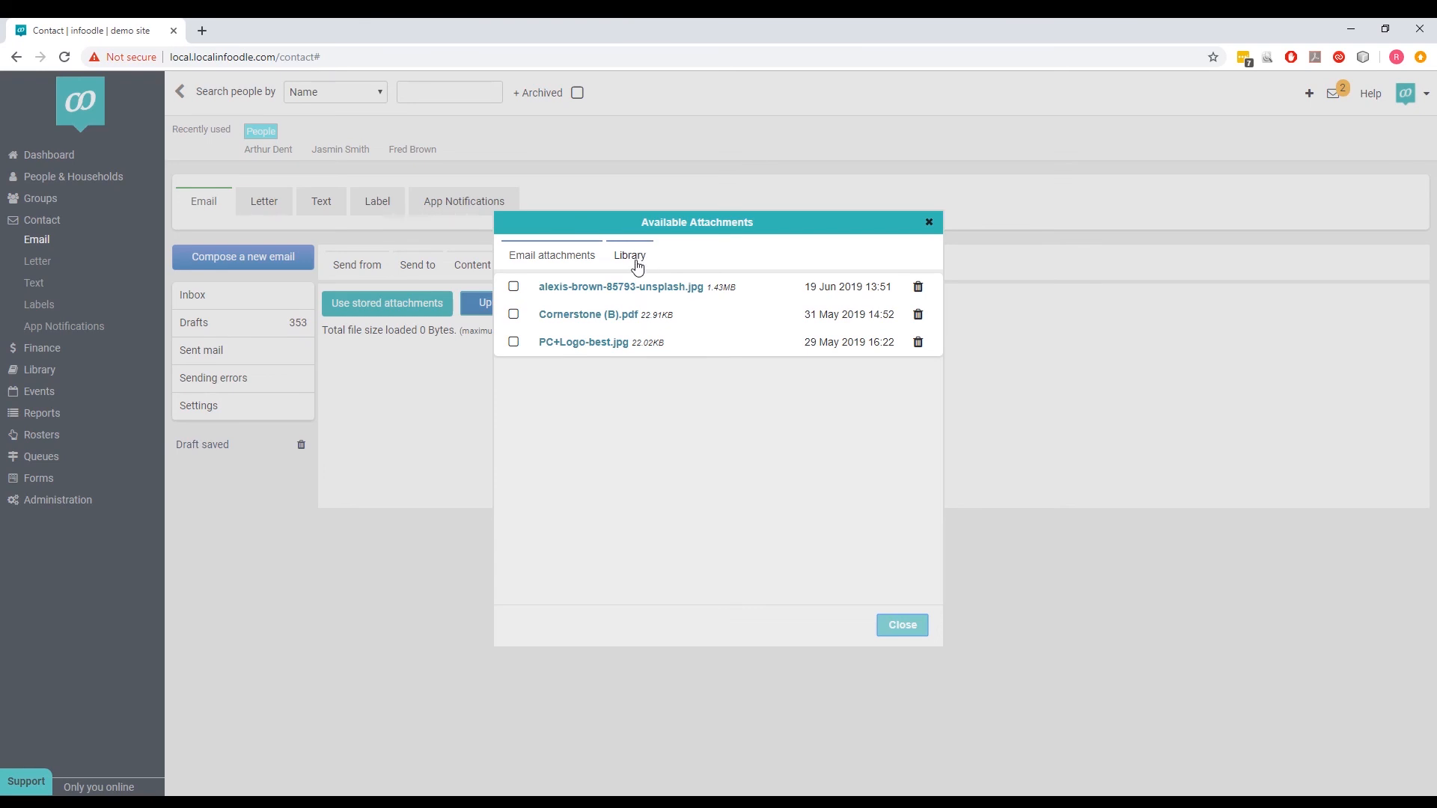
click(635, 262)
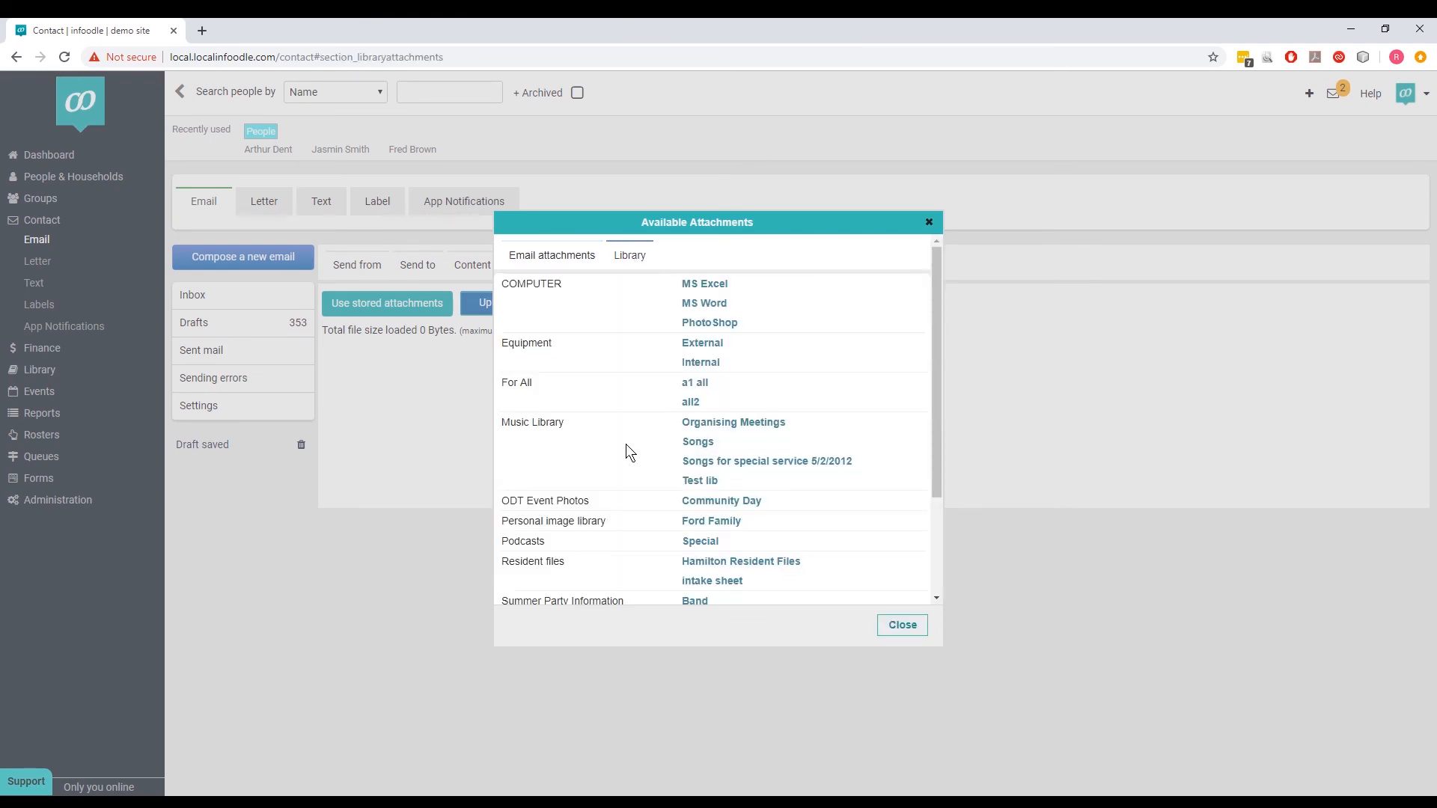
click(700, 285)
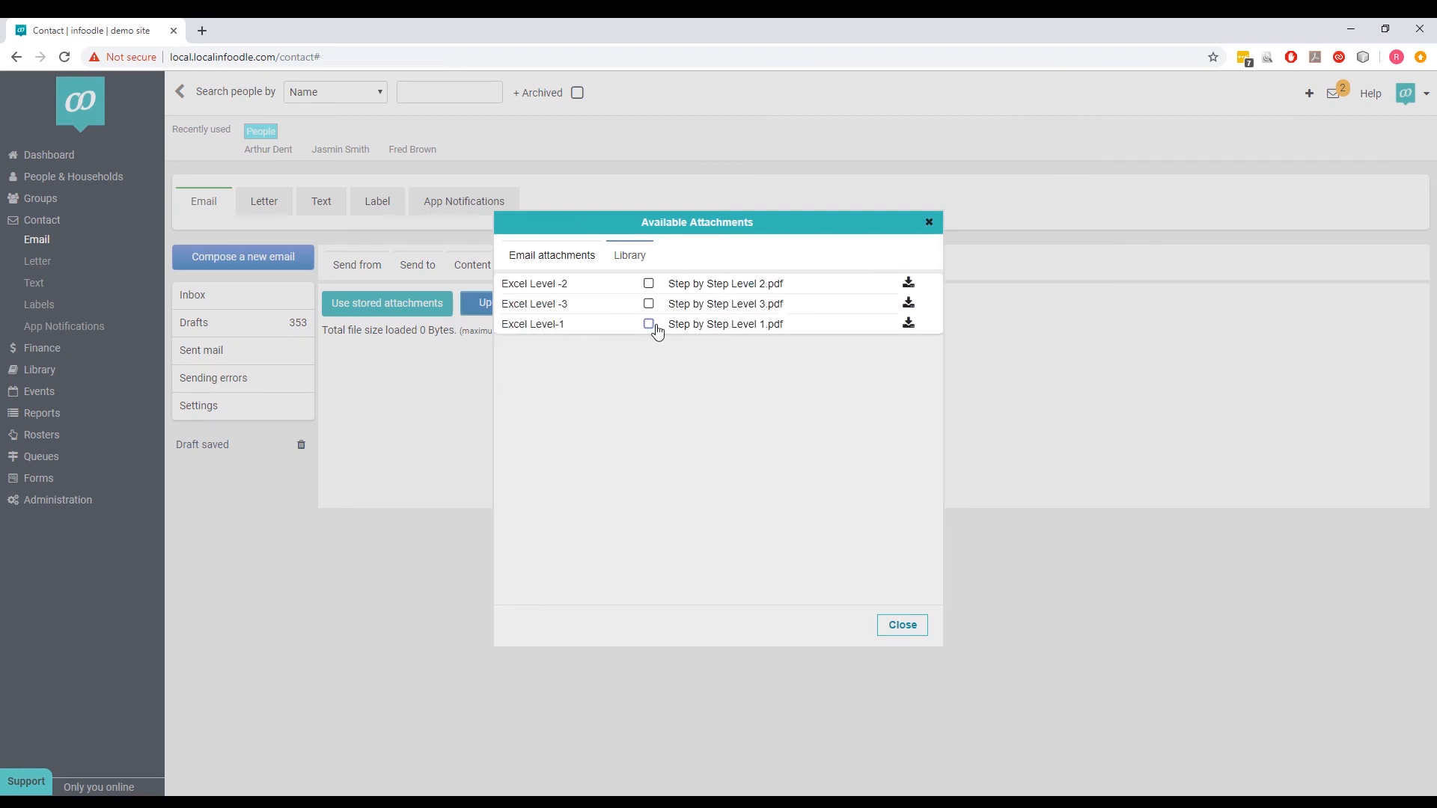
click(648, 323)
click(649, 304)
click(848, 627)
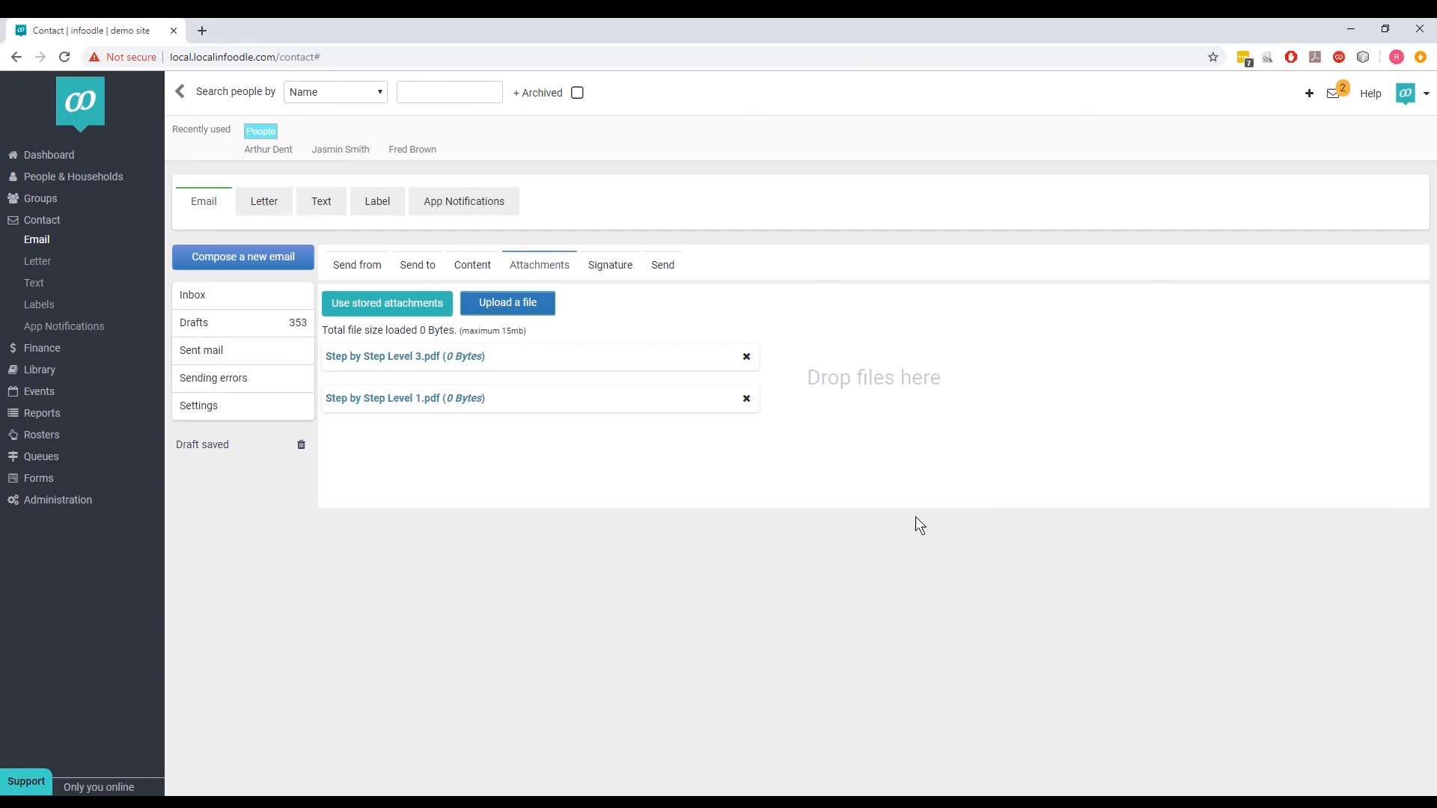
Step: Check the email's signature and restrict who can see the email in the recipients' history to "Just me"
click(615, 270)
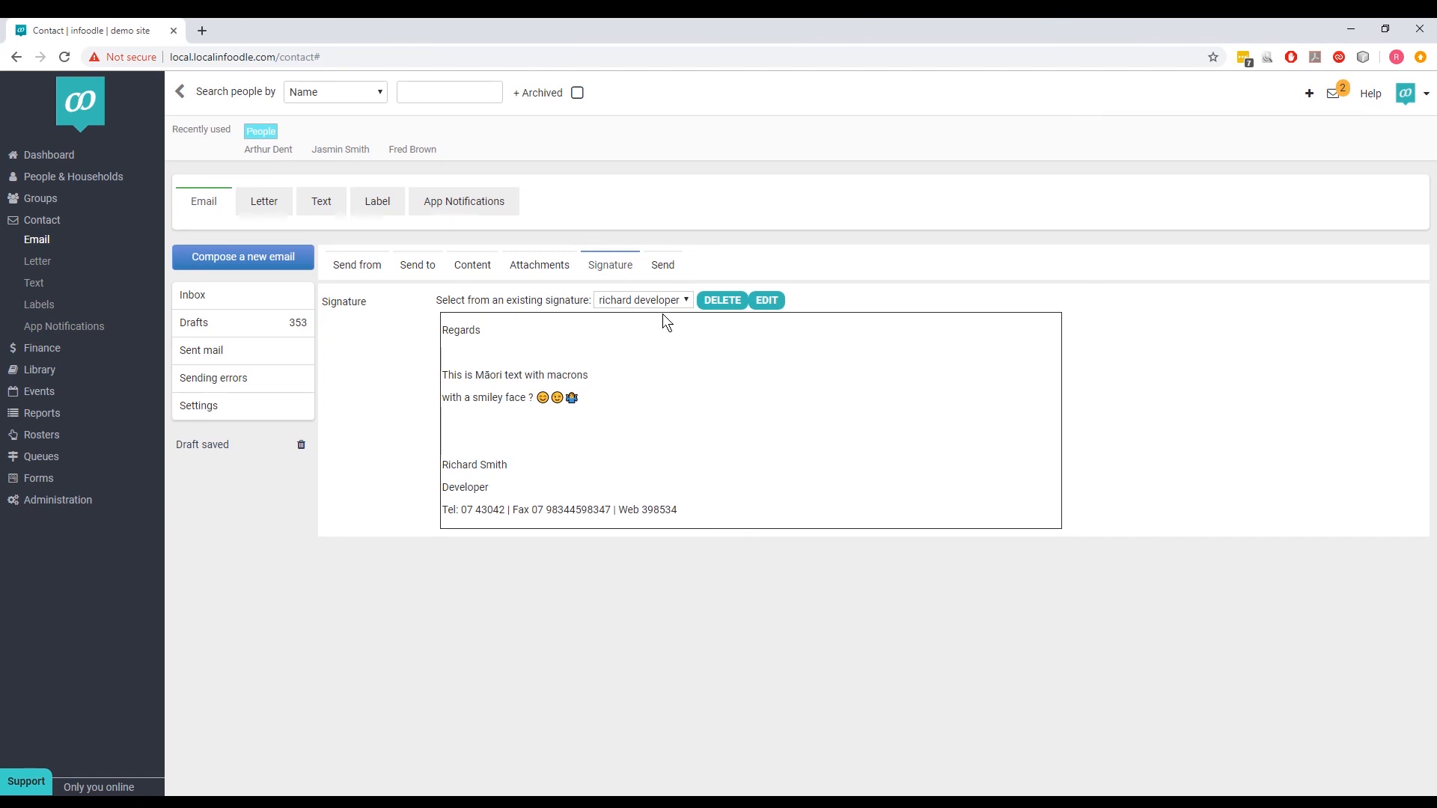
click(668, 270)
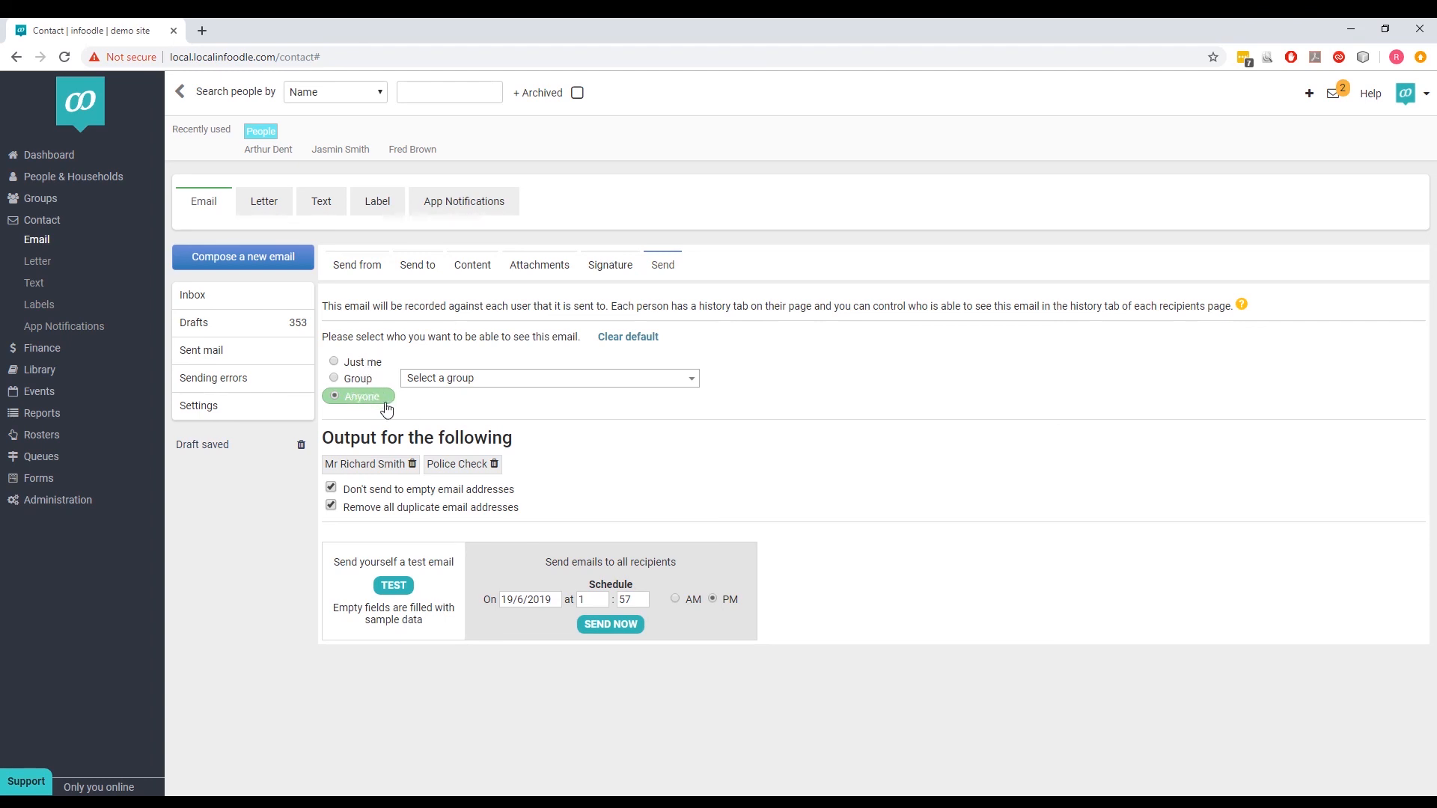
click(335, 363)
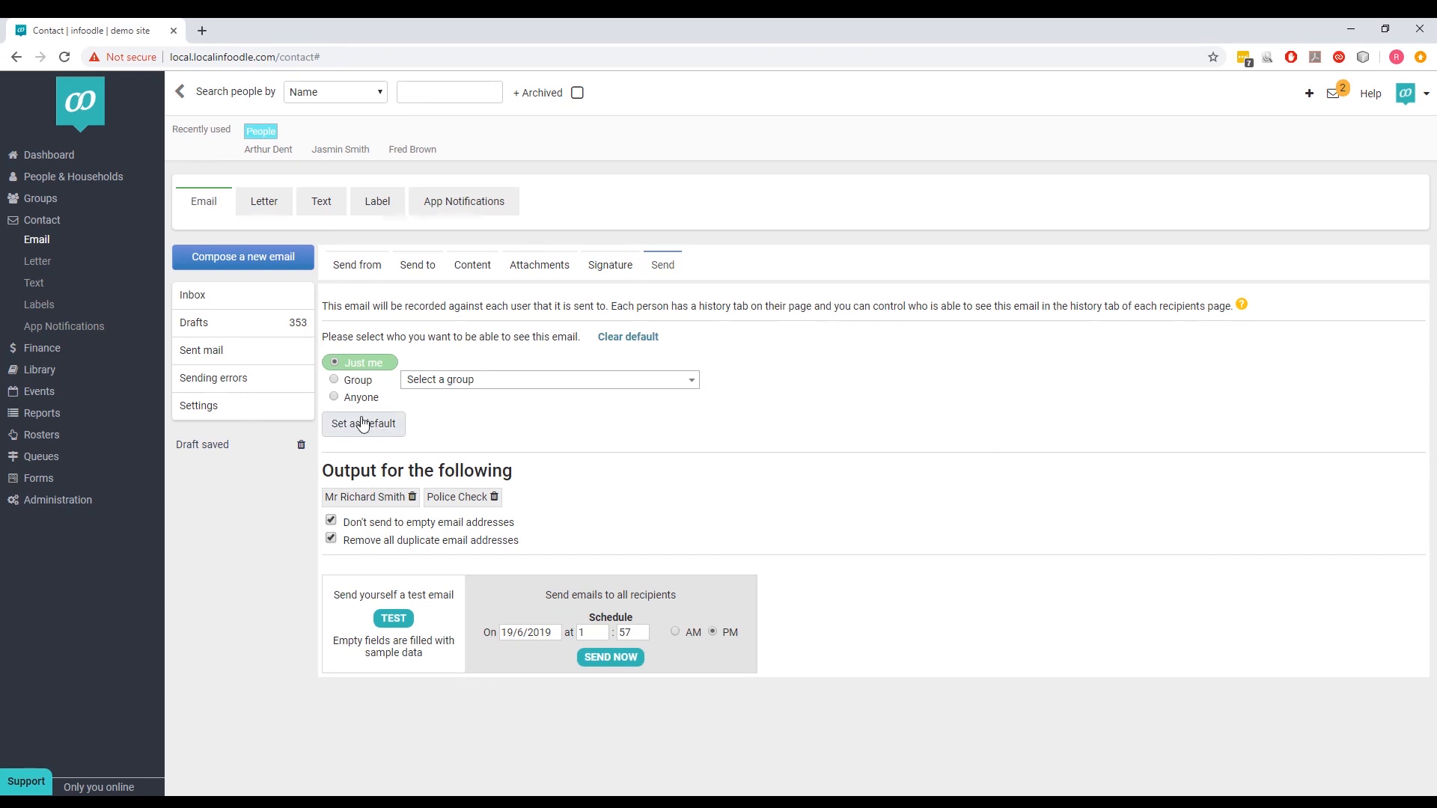